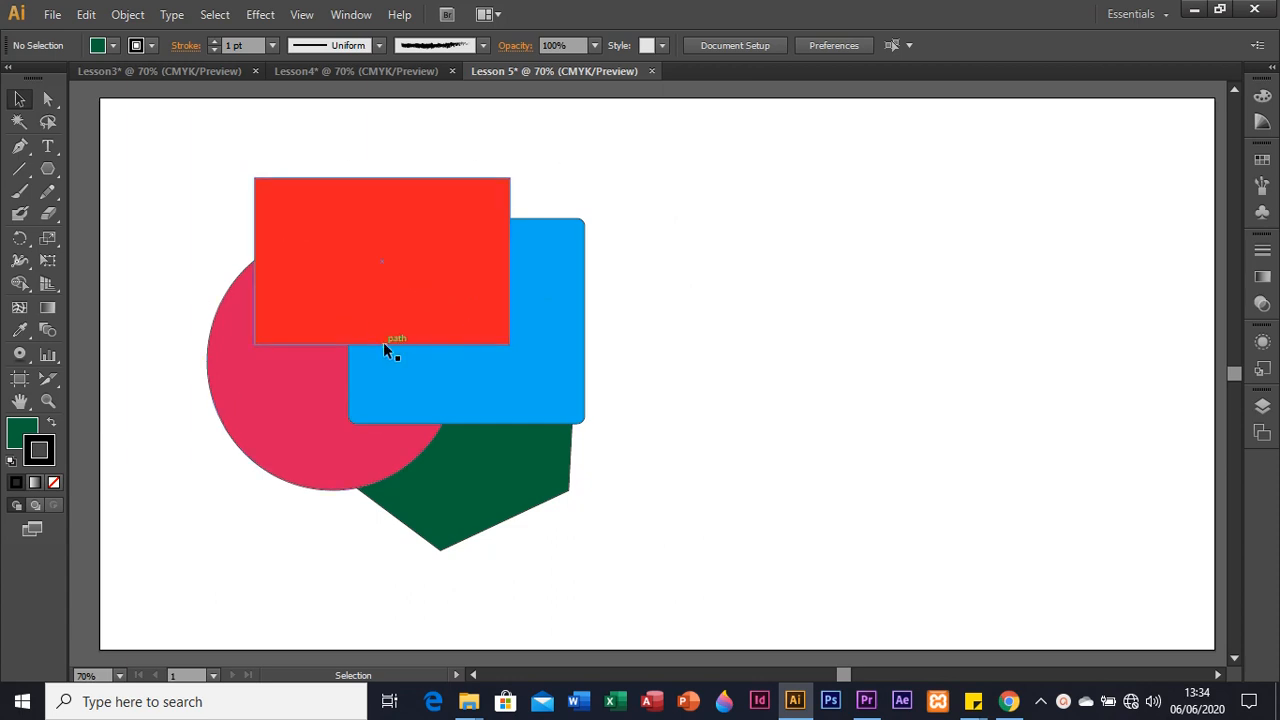
# Step: Move the red rectangle slightly down and left, and the blue rounded rectangle slightly down and right
pyautogui.moveTo(427, 274)
pyautogui.mouseDown()
pyautogui.moveTo(514, 229)
pyautogui.moveTo(403, 286)
pyautogui.moveTo(391, 310)
pyautogui.moveTo(436, 256)
pyautogui.moveTo(426, 287)
pyautogui.mouseUp()
pyautogui.moveTo(477, 368); pyautogui.dragTo(495, 391)
pyautogui.moveTo(314, 236); pyautogui.dragTo(319, 259)
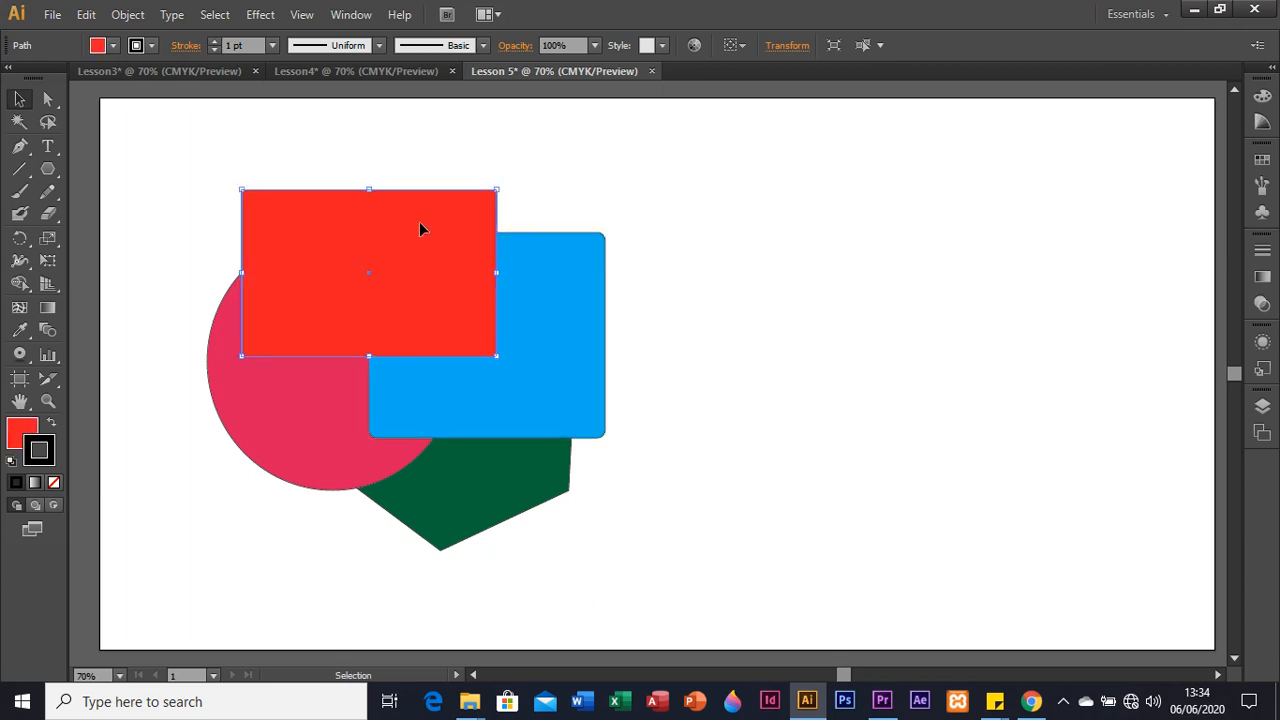
pyautogui.click(795, 279)
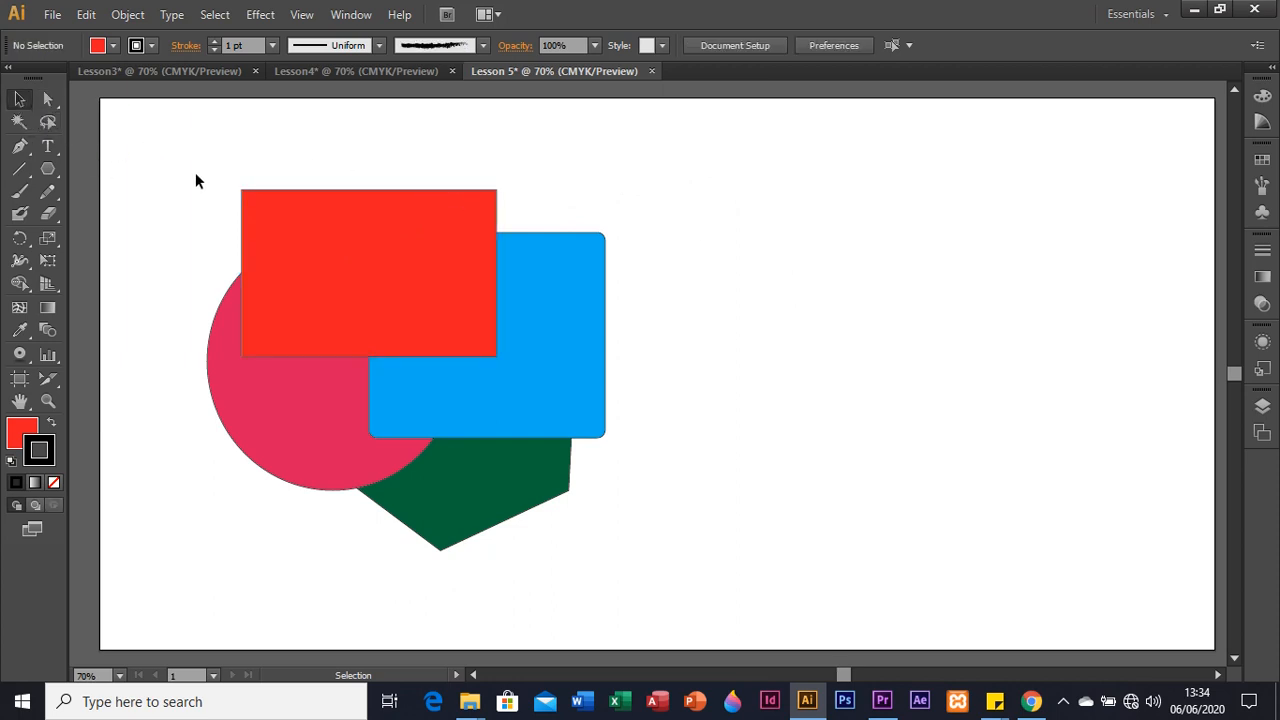
# Step: Select the red rectangle, blue rounded rectangle, pink circle and green pentagon and combine them into one group
pyautogui.moveTo(158, 150); pyautogui.dragTo(704, 599)
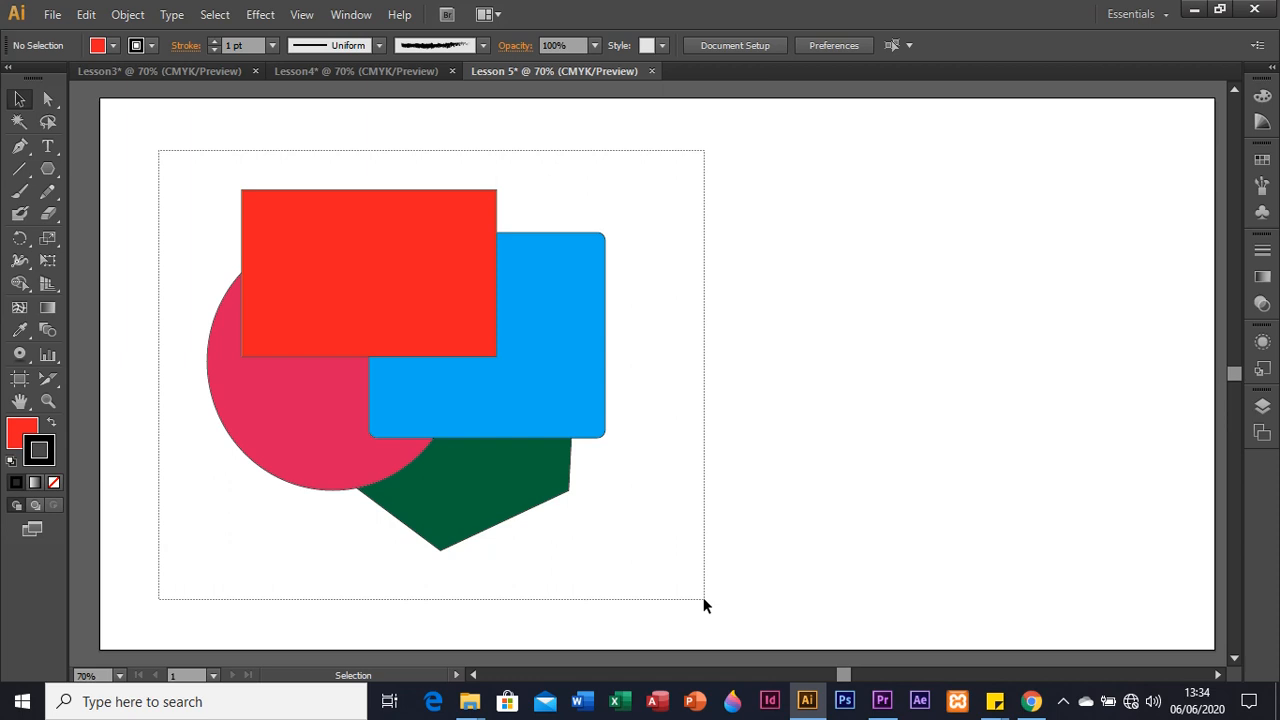
pyautogui.moveTo(703, 597); pyautogui.dragTo(703, 597)
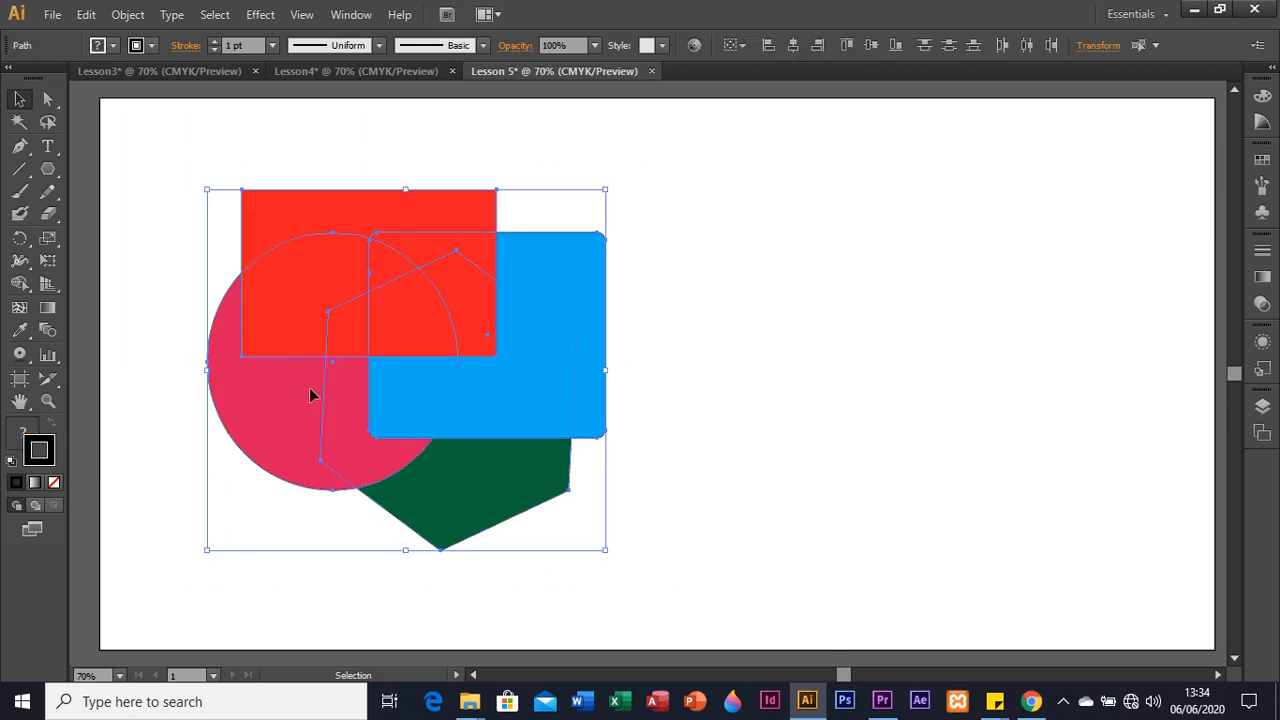
pyautogui.click(130, 15)
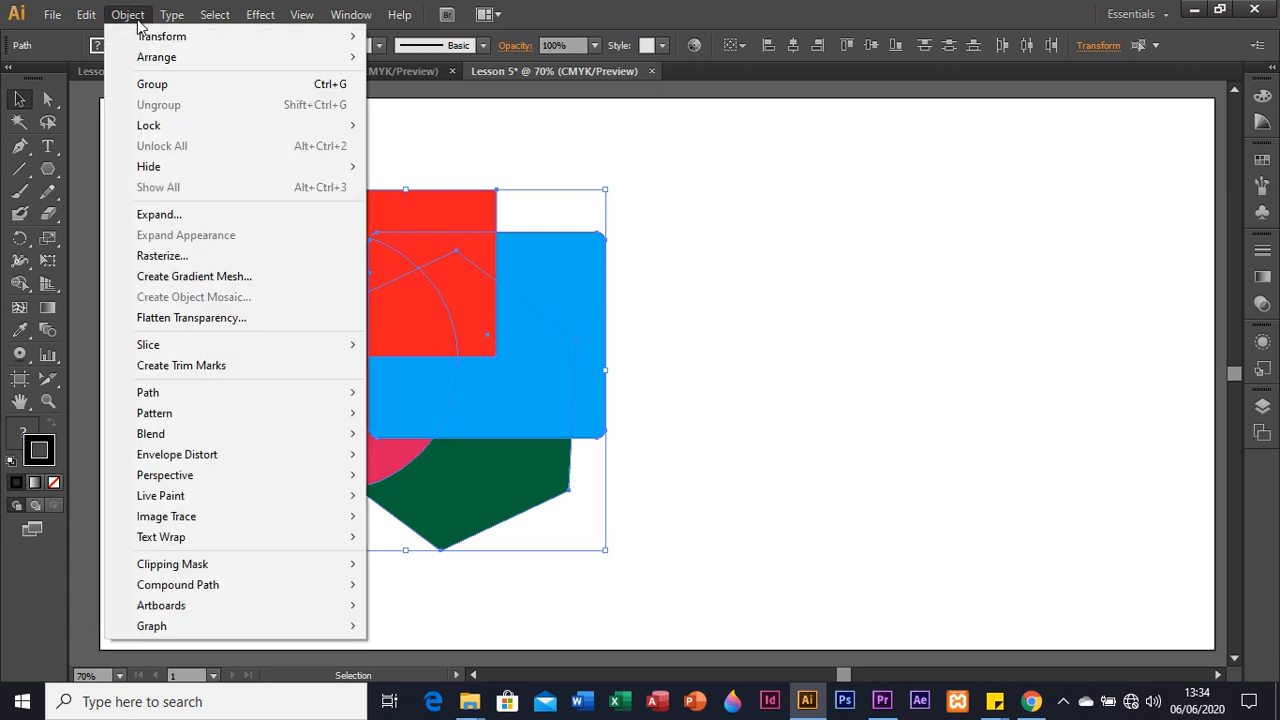
pyautogui.click(148, 86)
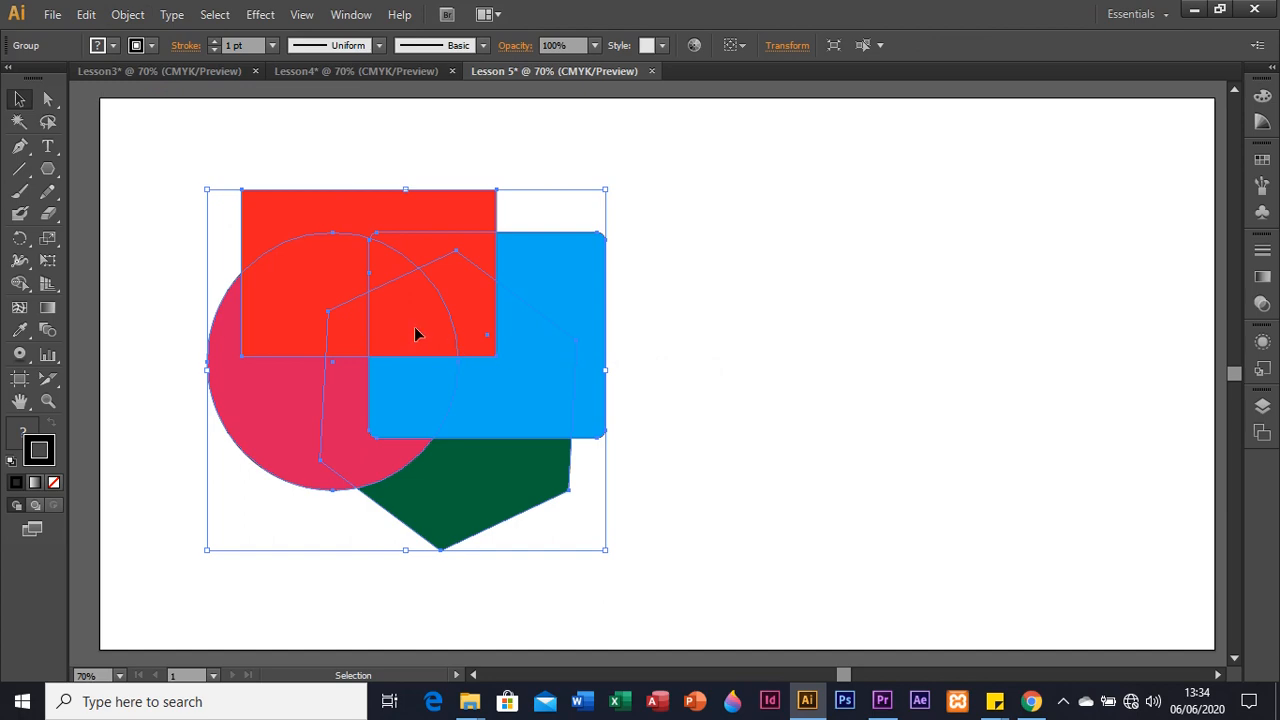
# Step: Move the grouped shapes slightly up and right, and reselect them through different members to check they act as one object
pyautogui.moveTo(417, 334); pyautogui.dragTo(447, 330)
pyautogui.click(740, 345)
pyautogui.click(443, 316)
pyautogui.click(766, 351)
pyautogui.click(493, 357)
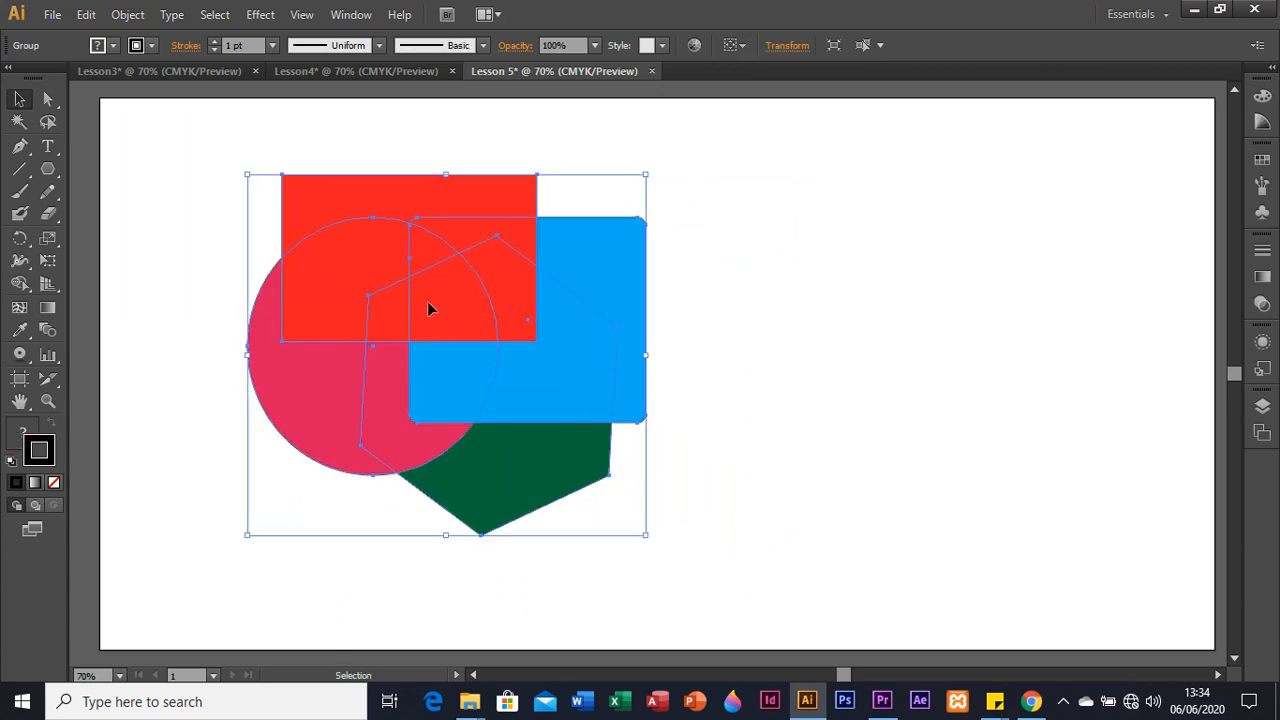
pyautogui.click(788, 287)
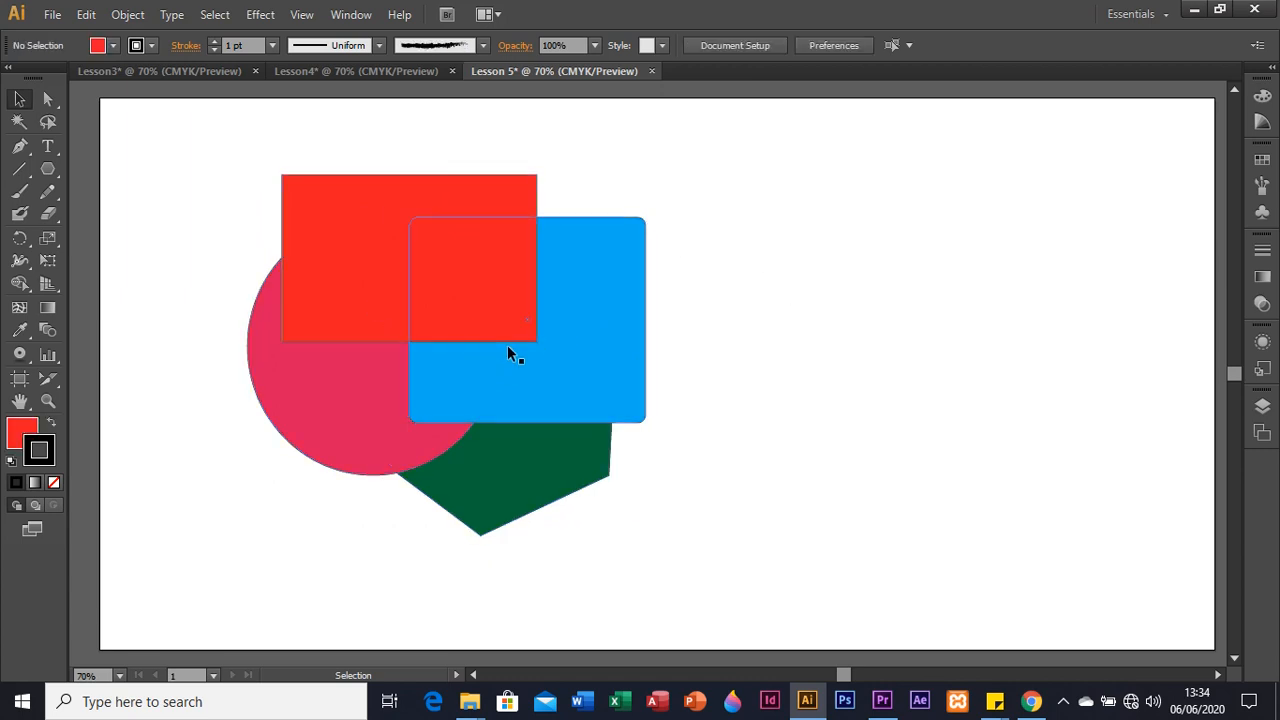
# Step: Ungroup the four shapes and clear the selection
pyautogui.click(501, 303)
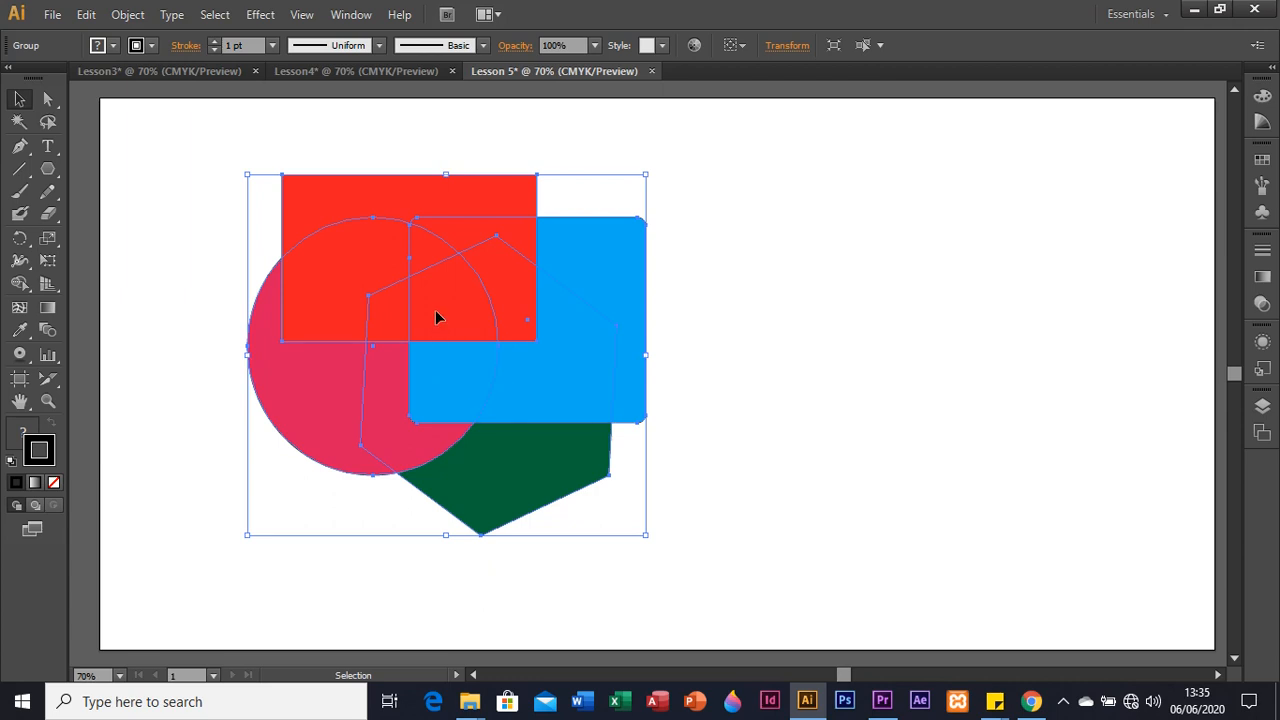
pyautogui.click(137, 19)
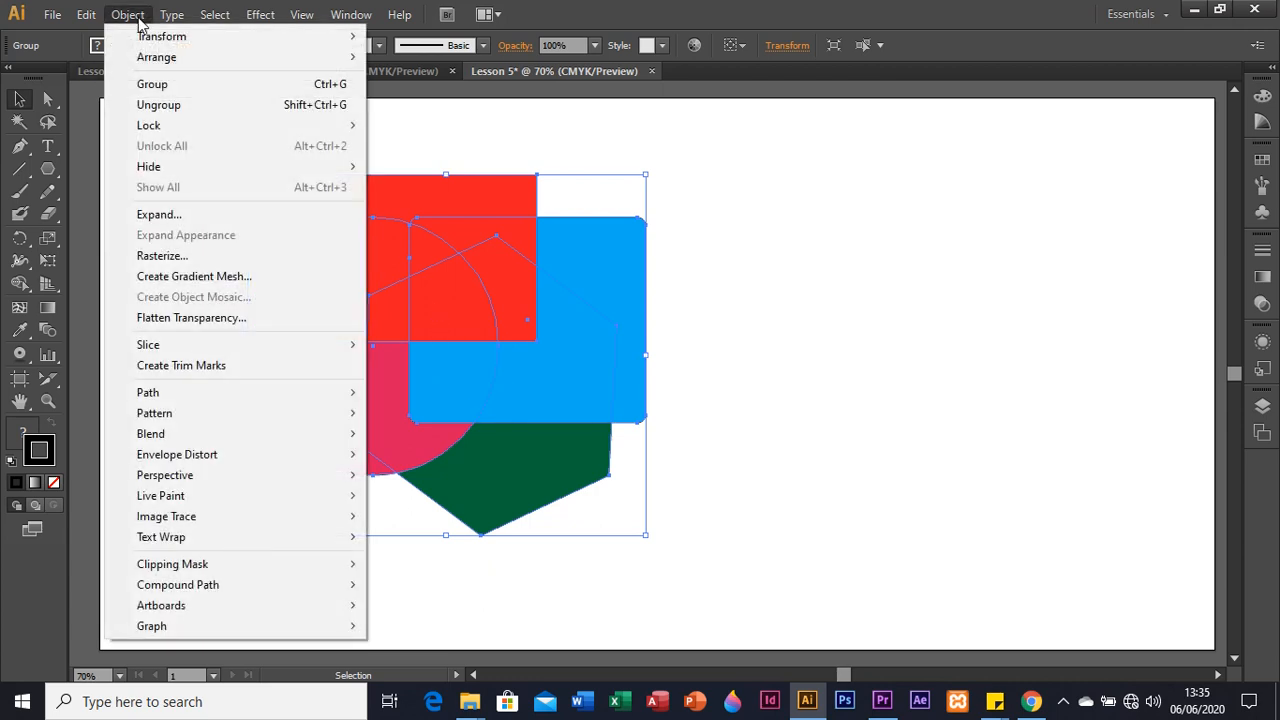
pyautogui.click(146, 108)
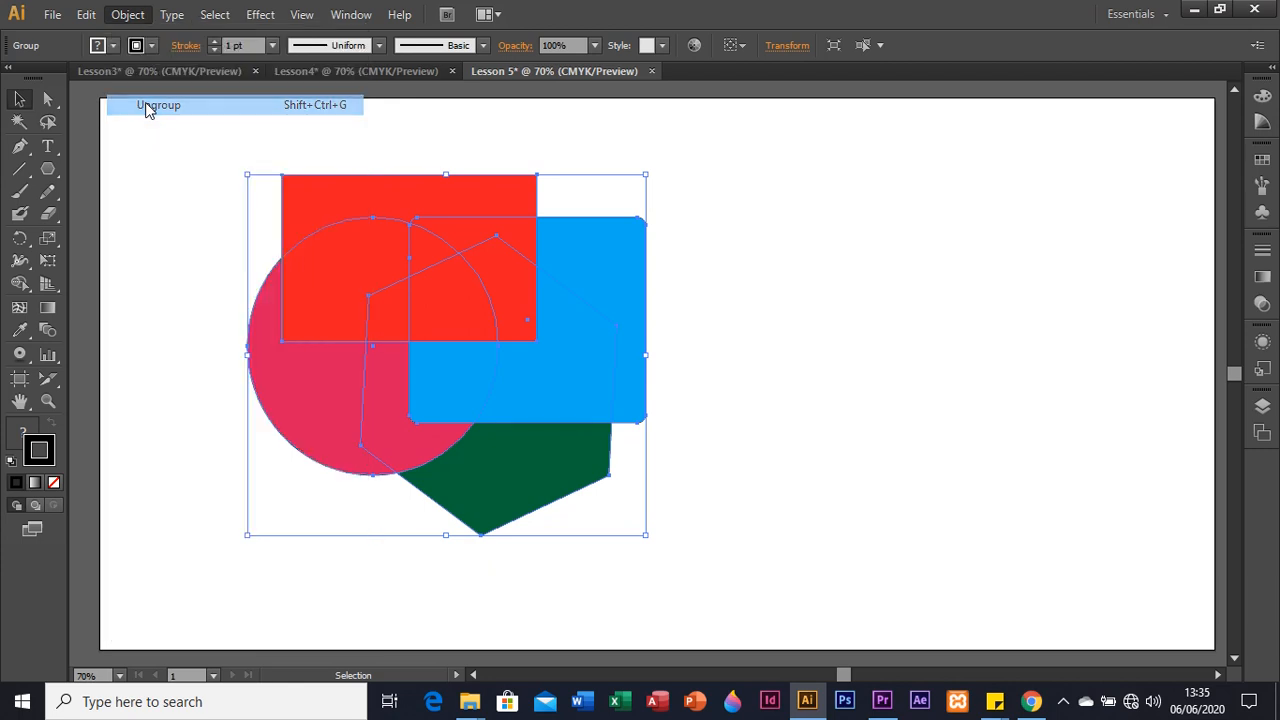
pyautogui.click(845, 381)
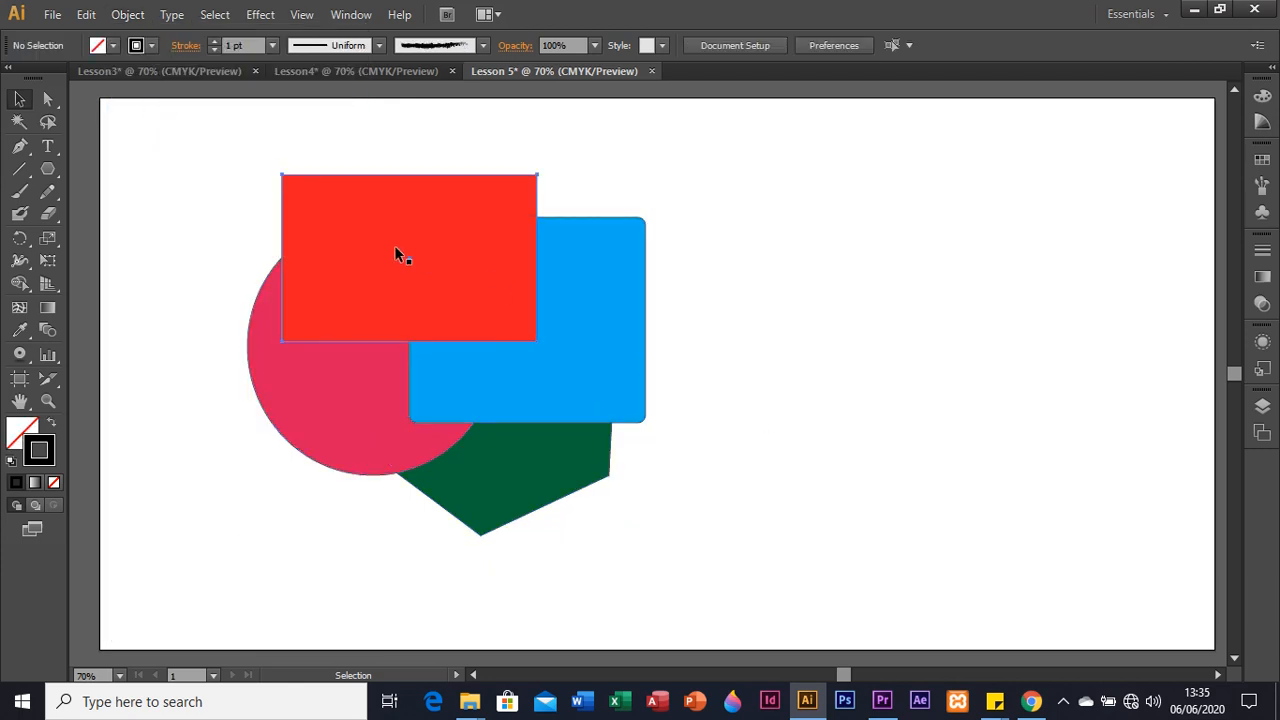
# Step: Reposition the red and blue rectangles independently, keeping them overlapping the pink circle and green pentagon
pyautogui.moveTo(394, 255); pyautogui.dragTo(503, 220)
pyautogui.moveTo(511, 383); pyautogui.dragTo(462, 455)
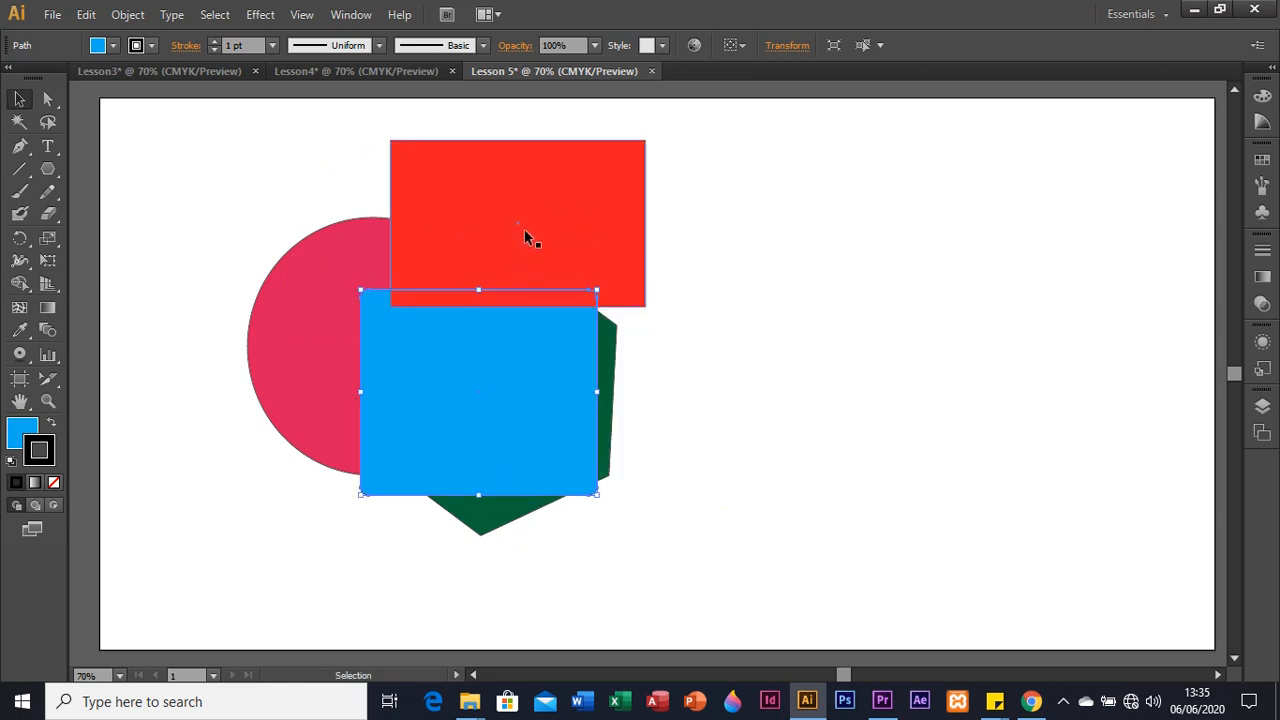
pyautogui.moveTo(523, 241); pyautogui.dragTo(414, 288)
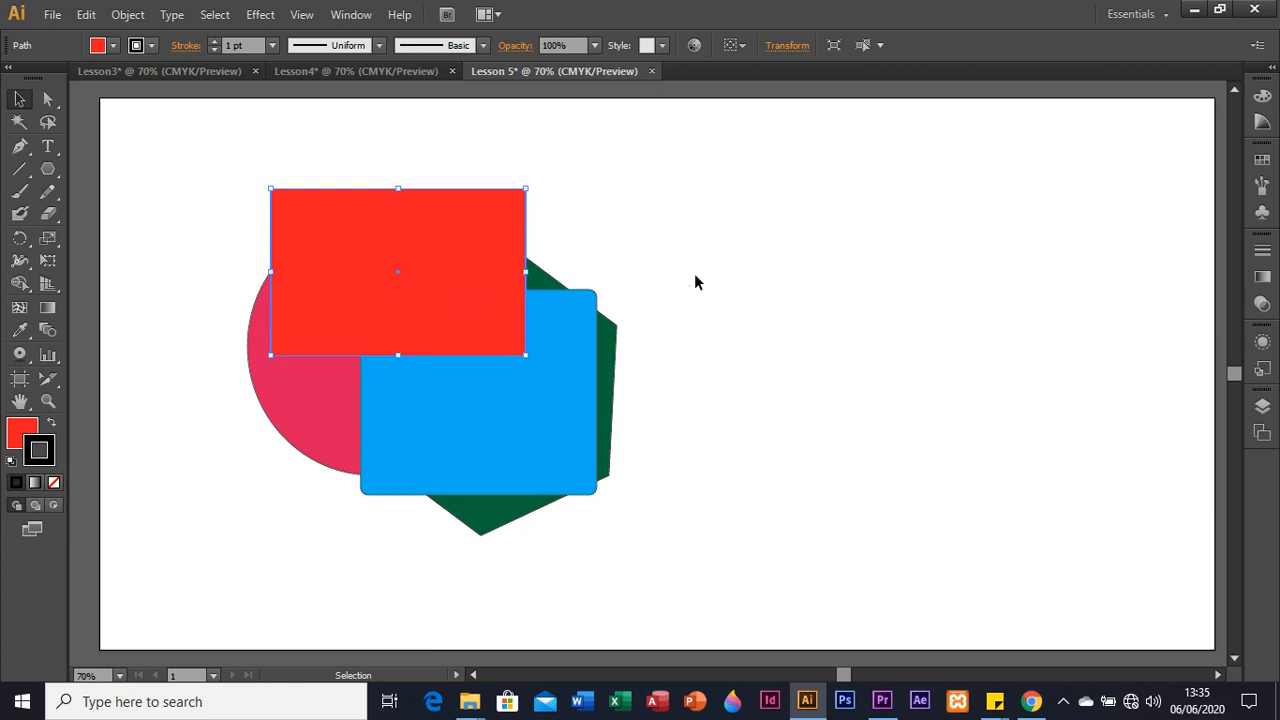
pyautogui.click(524, 440)
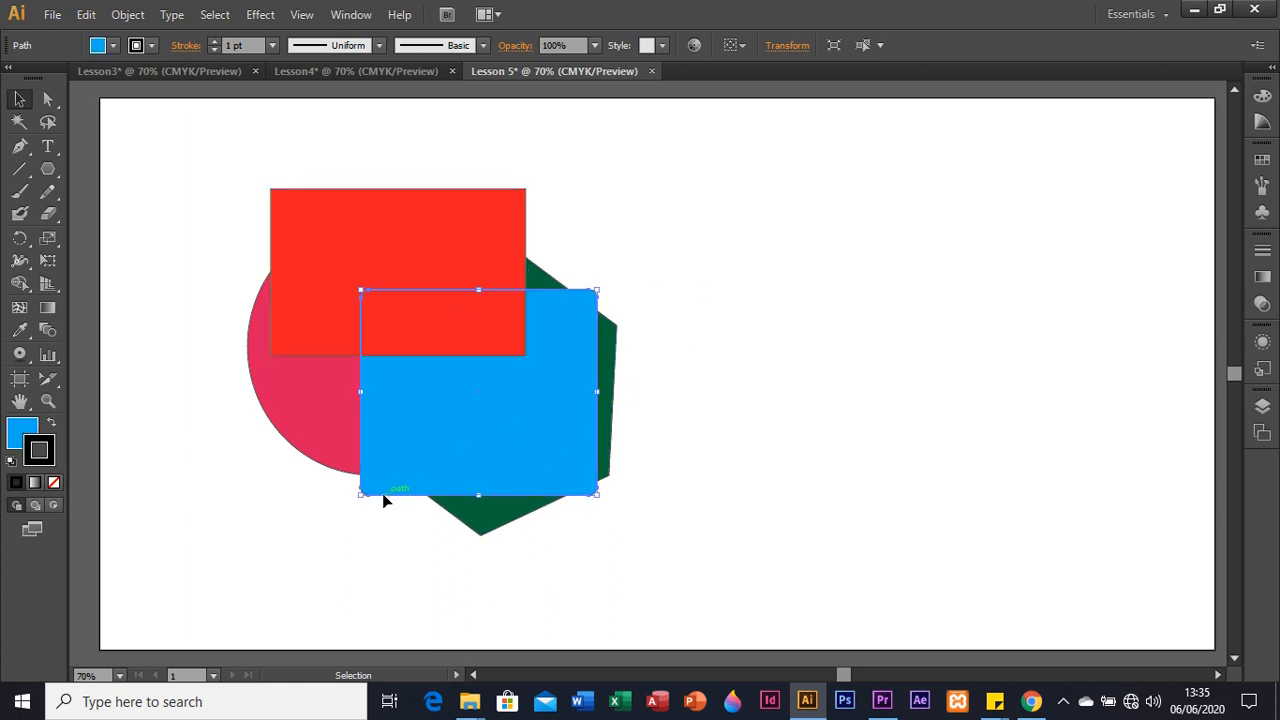
pyautogui.moveTo(500, 440); pyautogui.dragTo(515, 374)
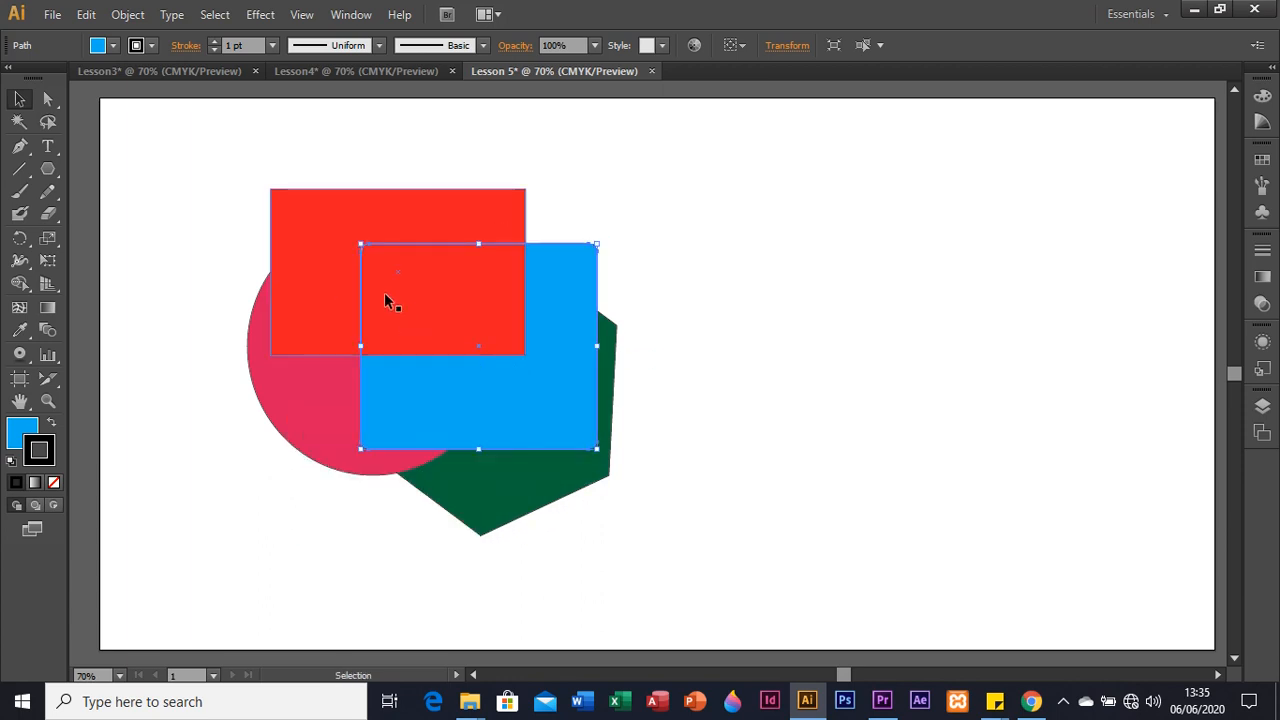
# Step: Shift the red and blue rectangles up and slightly left, and the green pentagon slightly down and left
pyautogui.moveTo(334, 262); pyautogui.dragTo(308, 237)
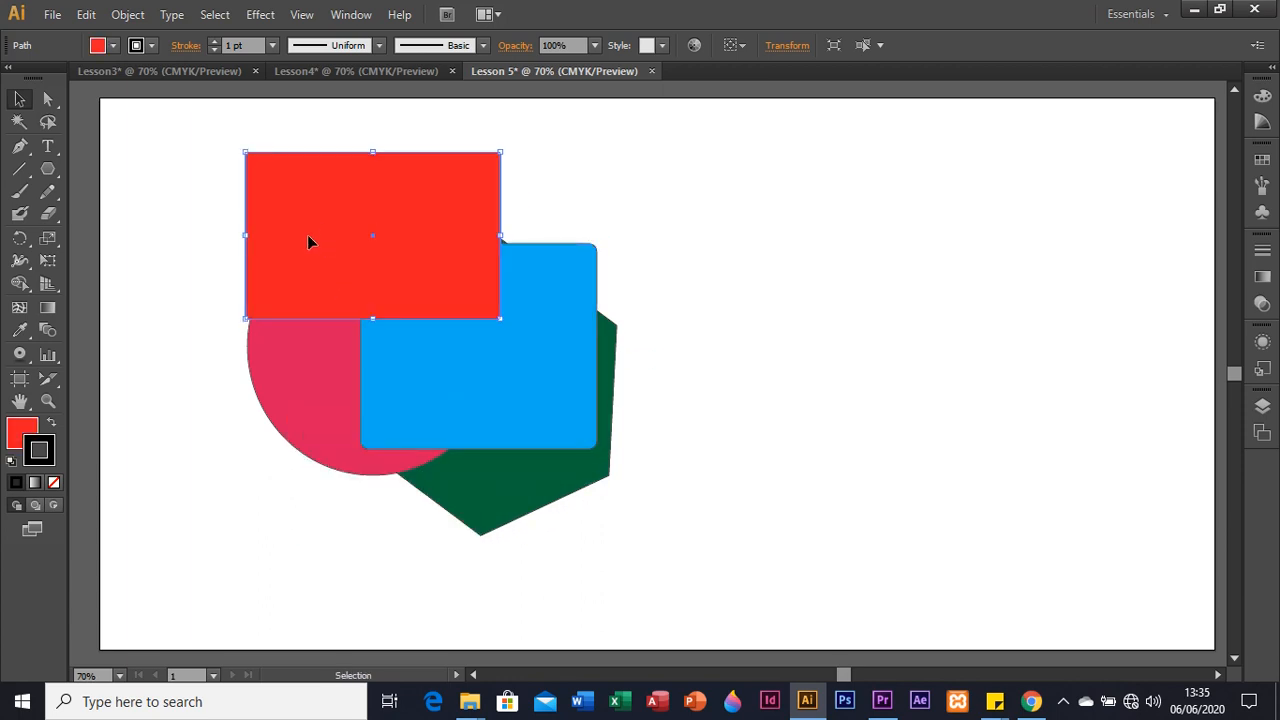
pyautogui.click(523, 268)
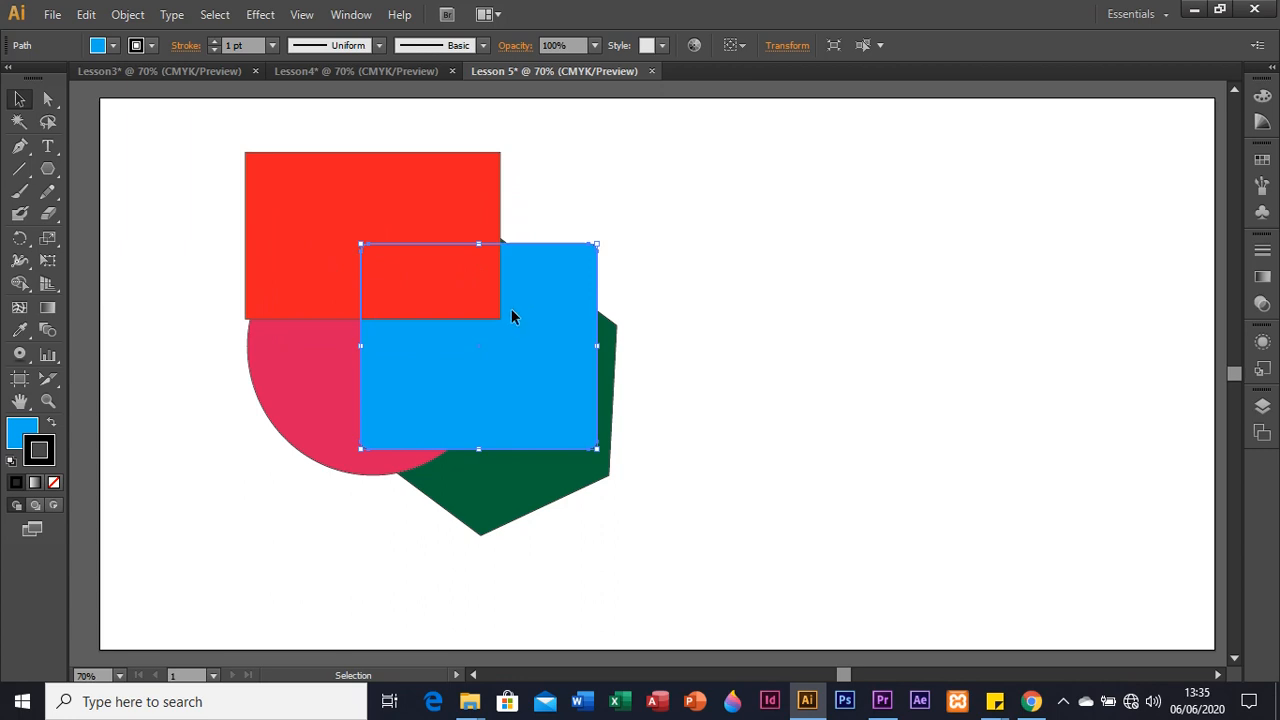
pyautogui.moveTo(511, 310); pyautogui.dragTo(501, 282)
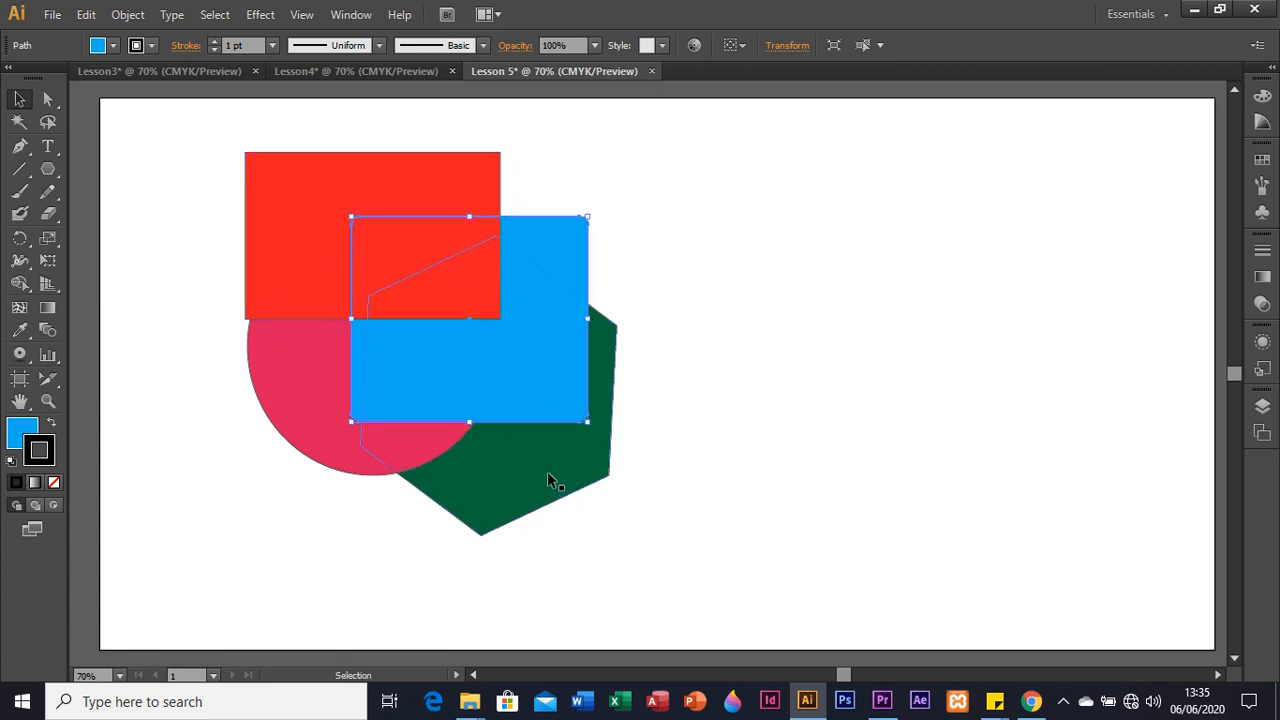
pyautogui.moveTo(547, 478); pyautogui.dragTo(533, 511)
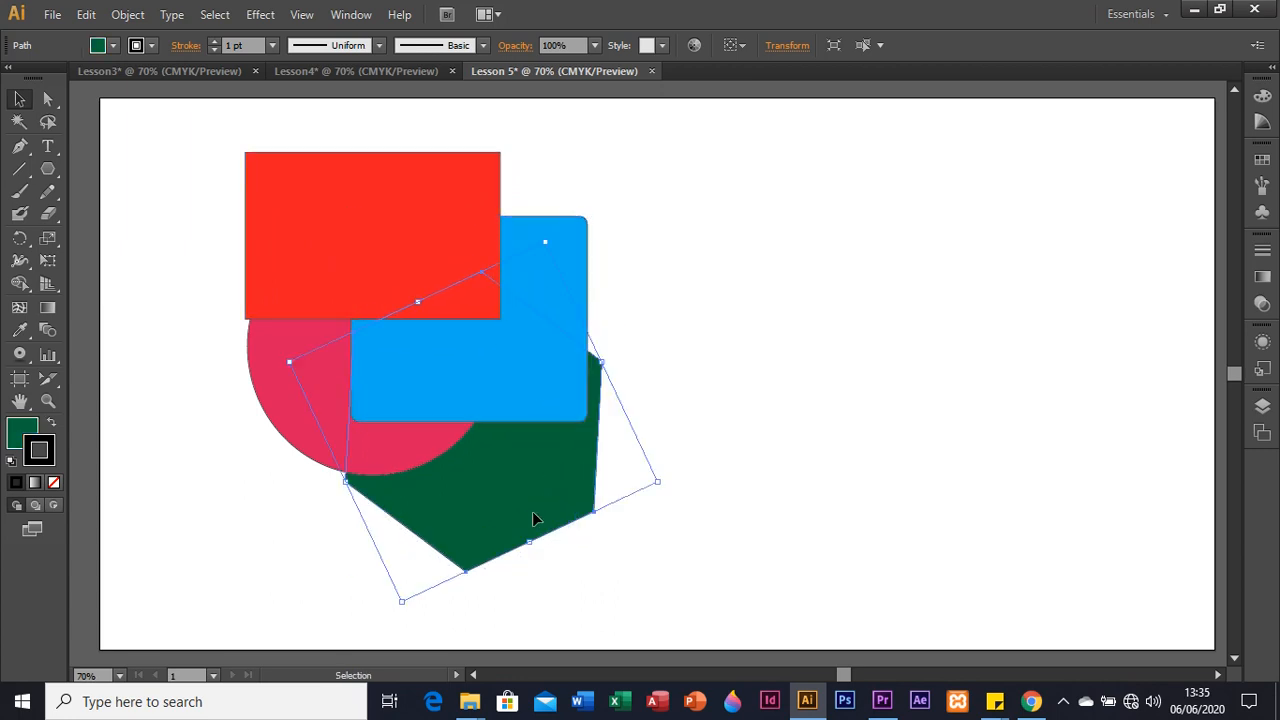
pyautogui.click(794, 434)
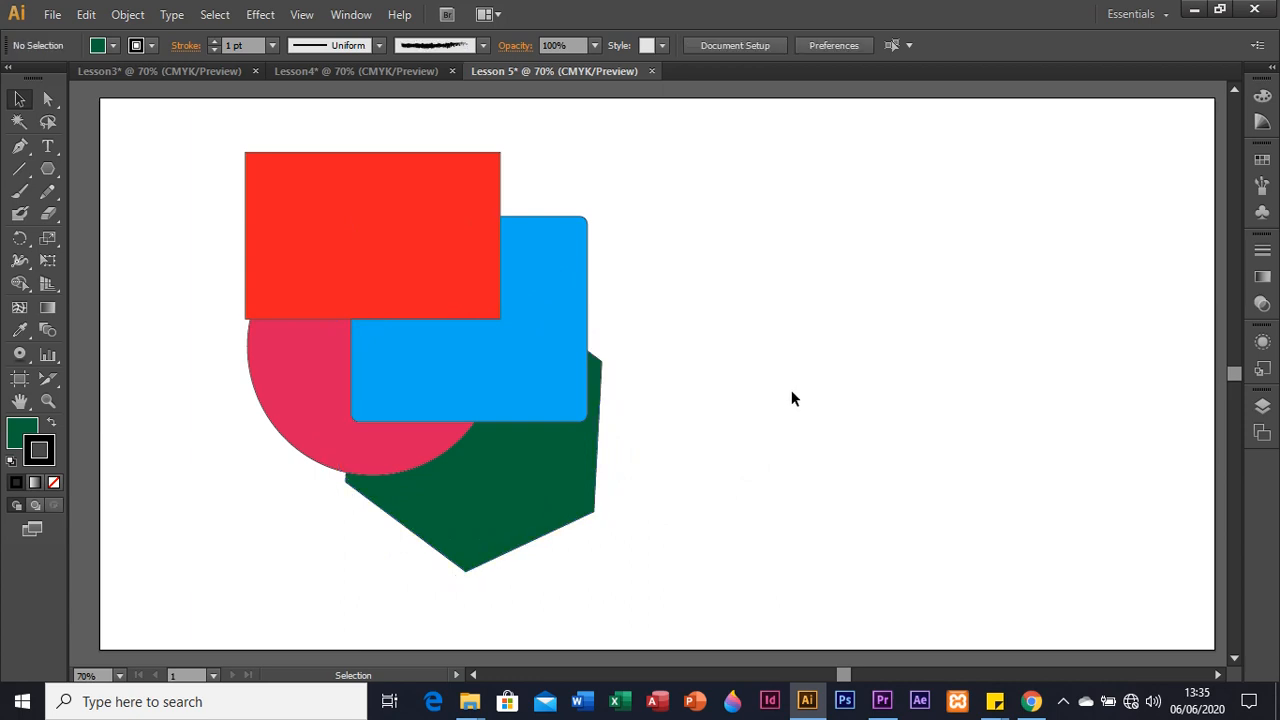
# Step: Group all four shapes again and nudge the whole group slightly upward
pyautogui.moveTo(171, 131); pyautogui.dragTo(786, 600)
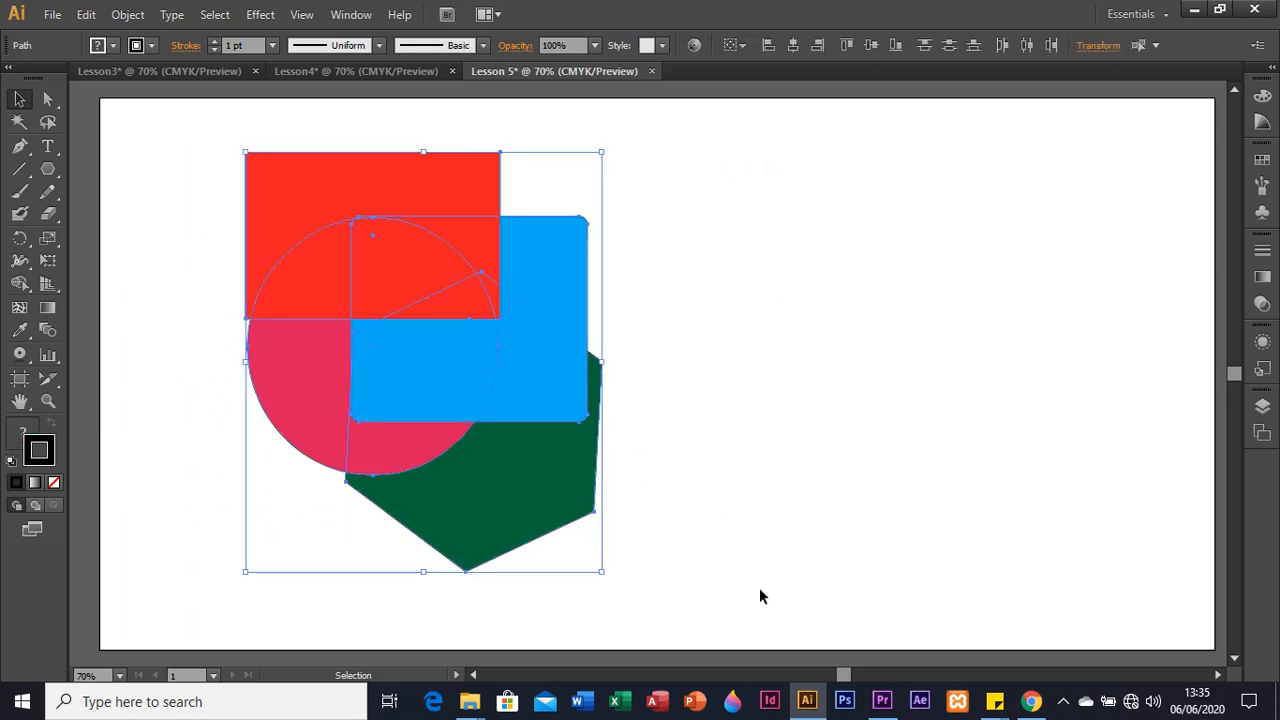
pyautogui.press('a')
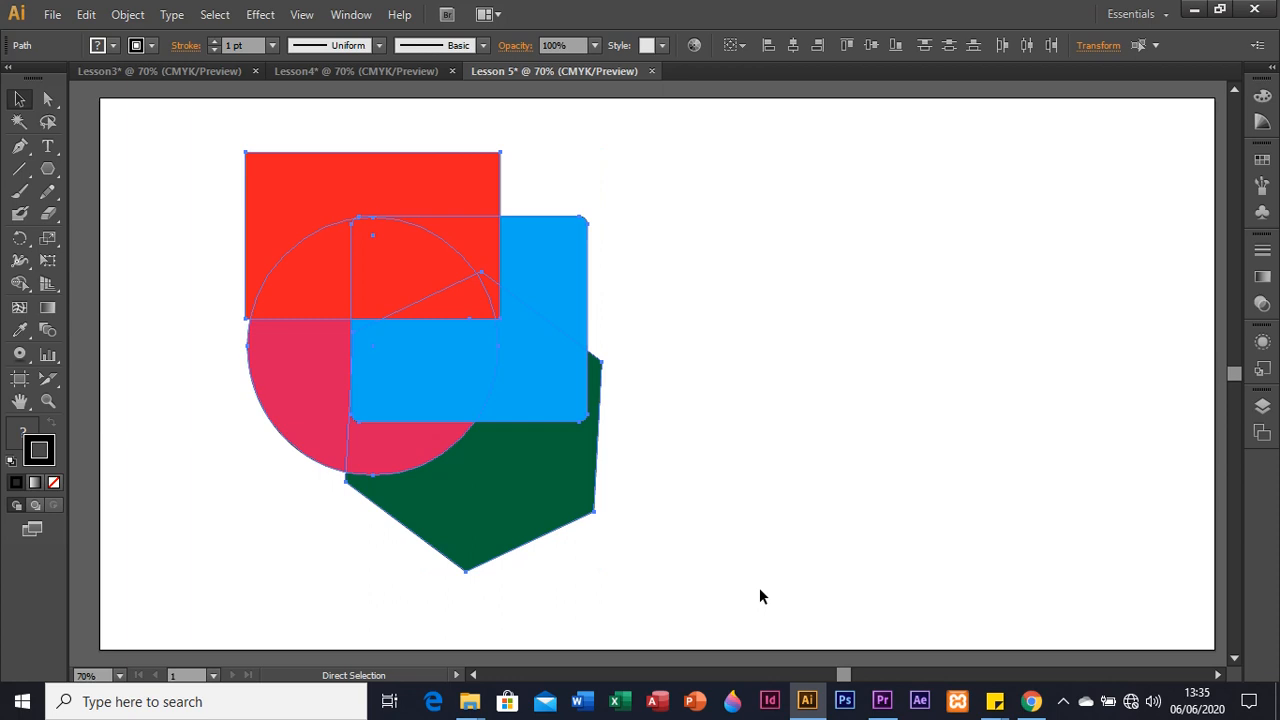
pyautogui.hotkey('ctrl', 'g')
pyautogui.press('v')
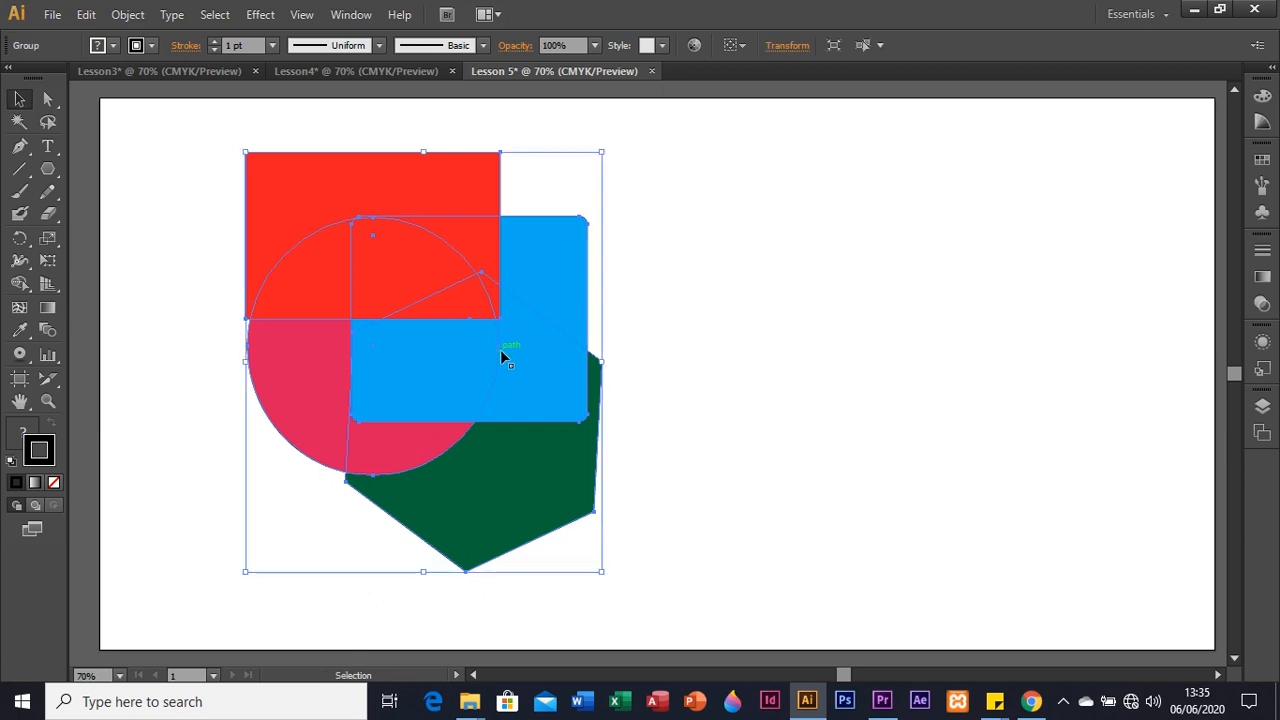
pyautogui.moveTo(440, 279); pyautogui.dragTo(416, 288)
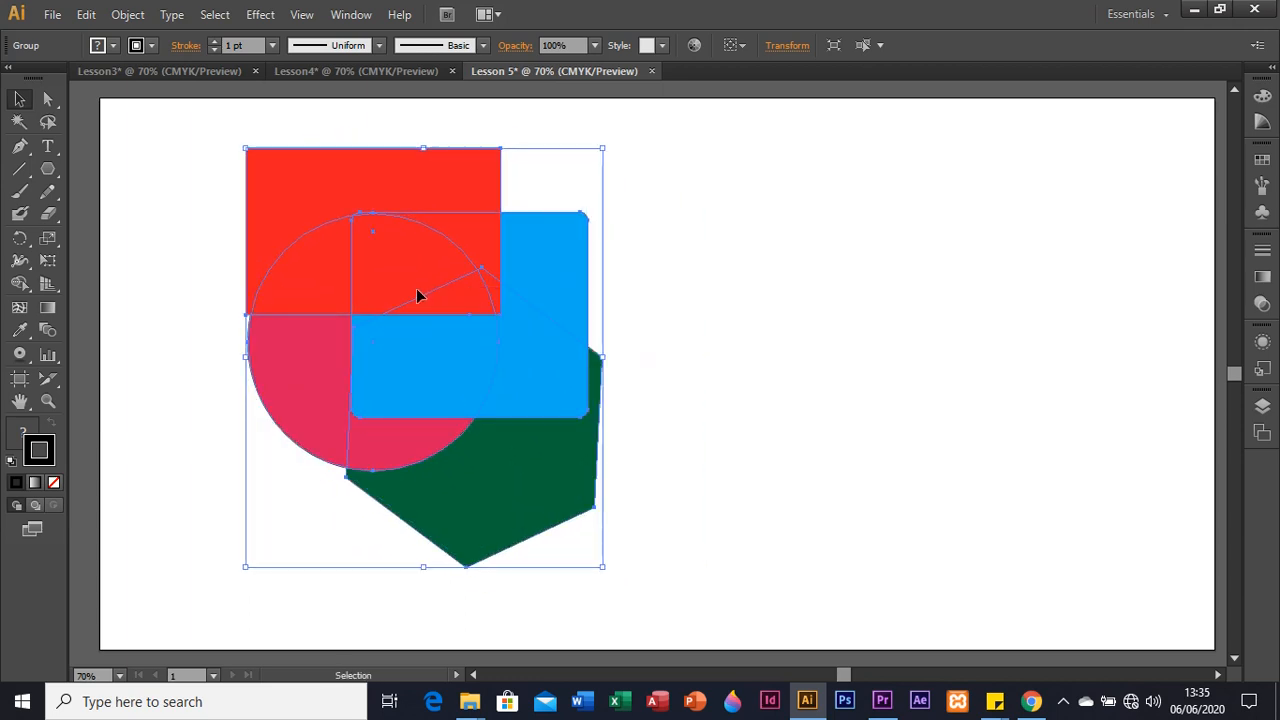
# Step: Ungroup the four shapes again and select the red and blue rectangles individually to check they are separate
pyautogui.press('a')
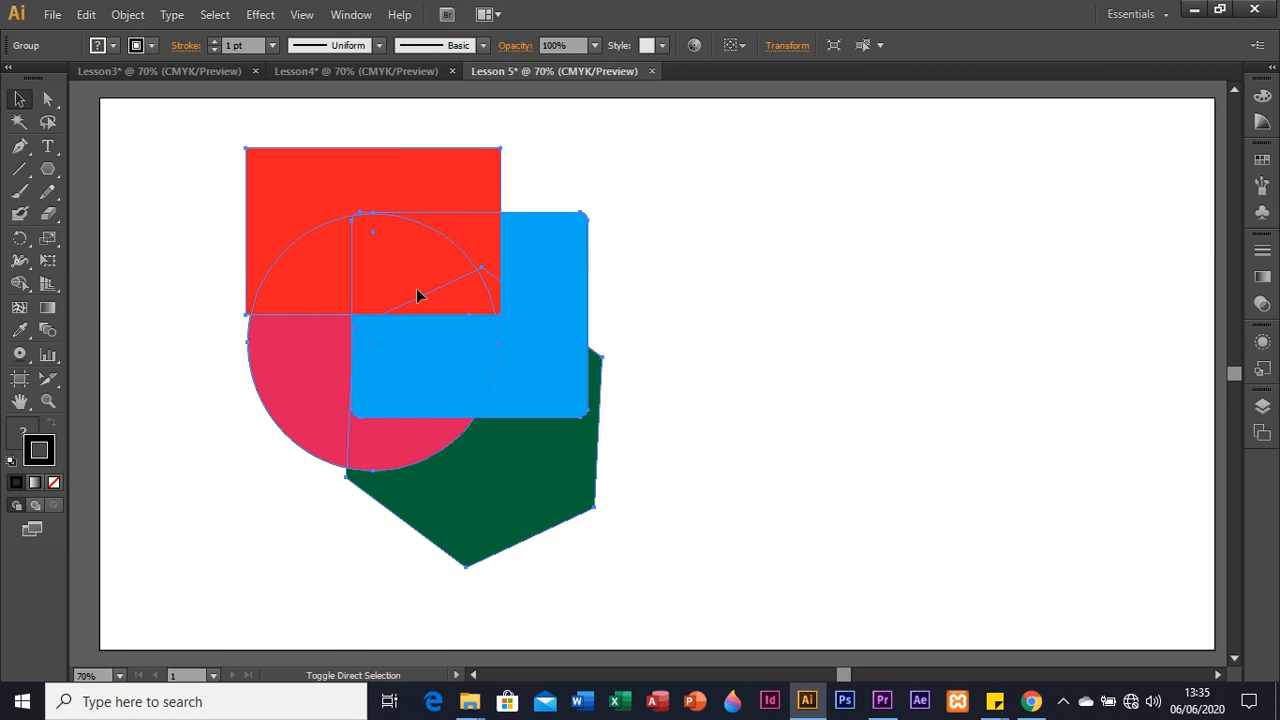
pyautogui.press('v')
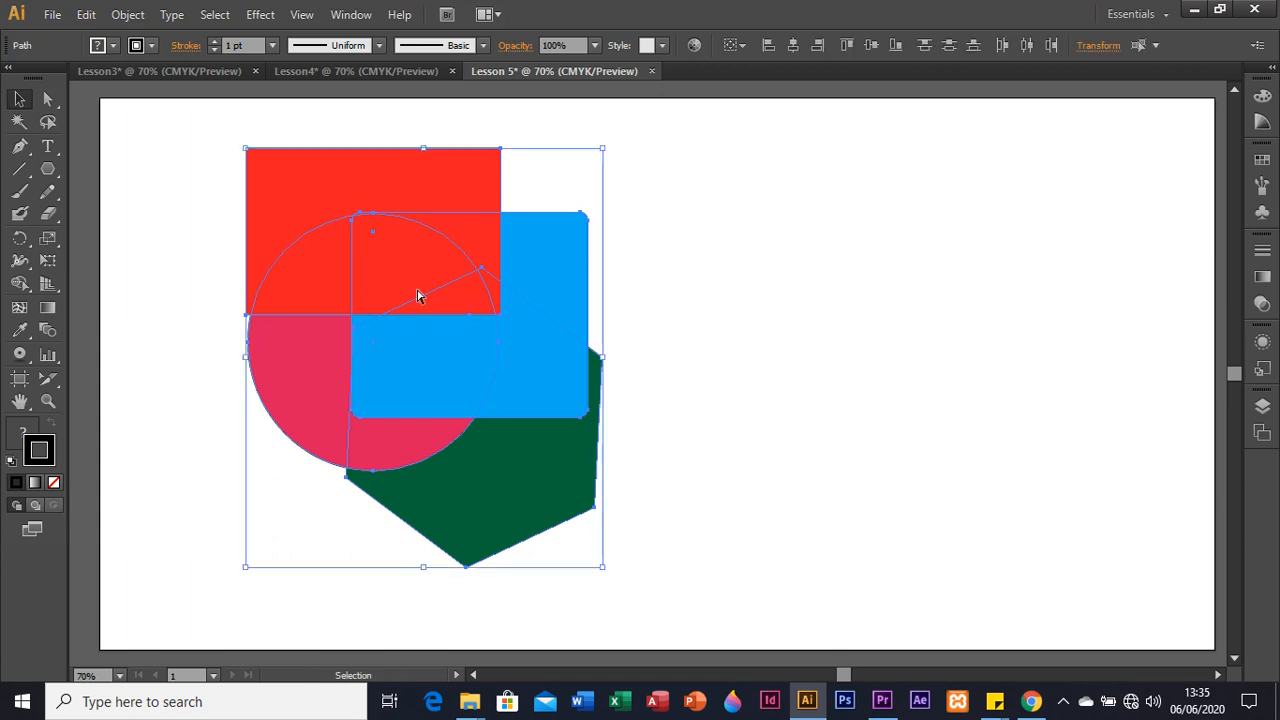
pyautogui.click(722, 267)
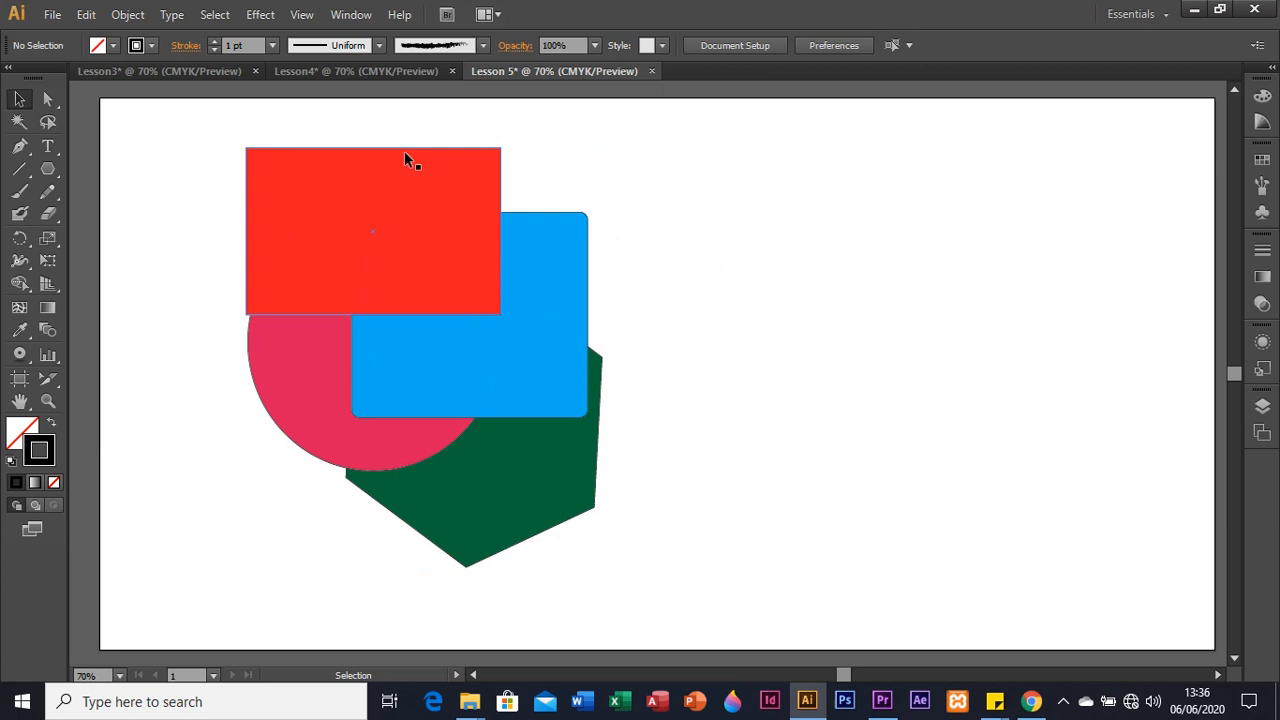
pyautogui.click(362, 215)
pyautogui.click(500, 348)
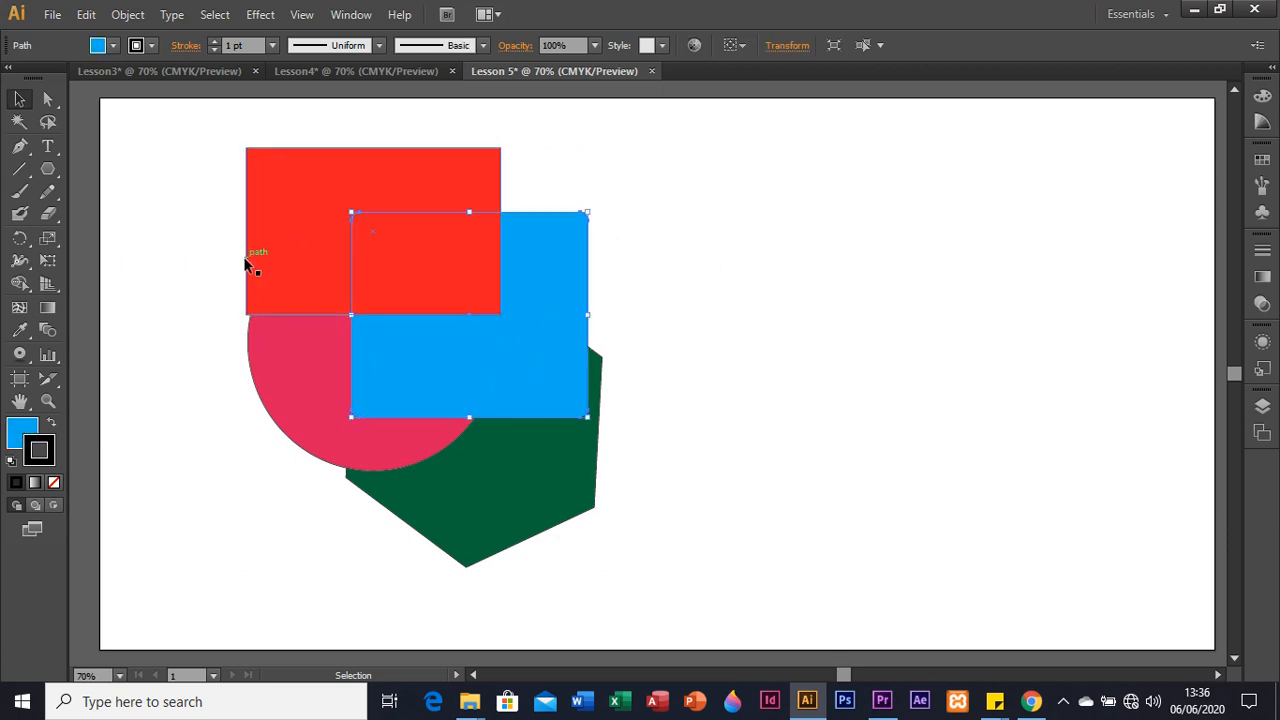
# Step: Widen the red rectangle toward the left and enlarge the pink circle from its lower-left corner
pyautogui.click(290, 222)
pyautogui.moveTo(246, 231); pyautogui.dragTo(205, 233)
pyautogui.click(316, 380)
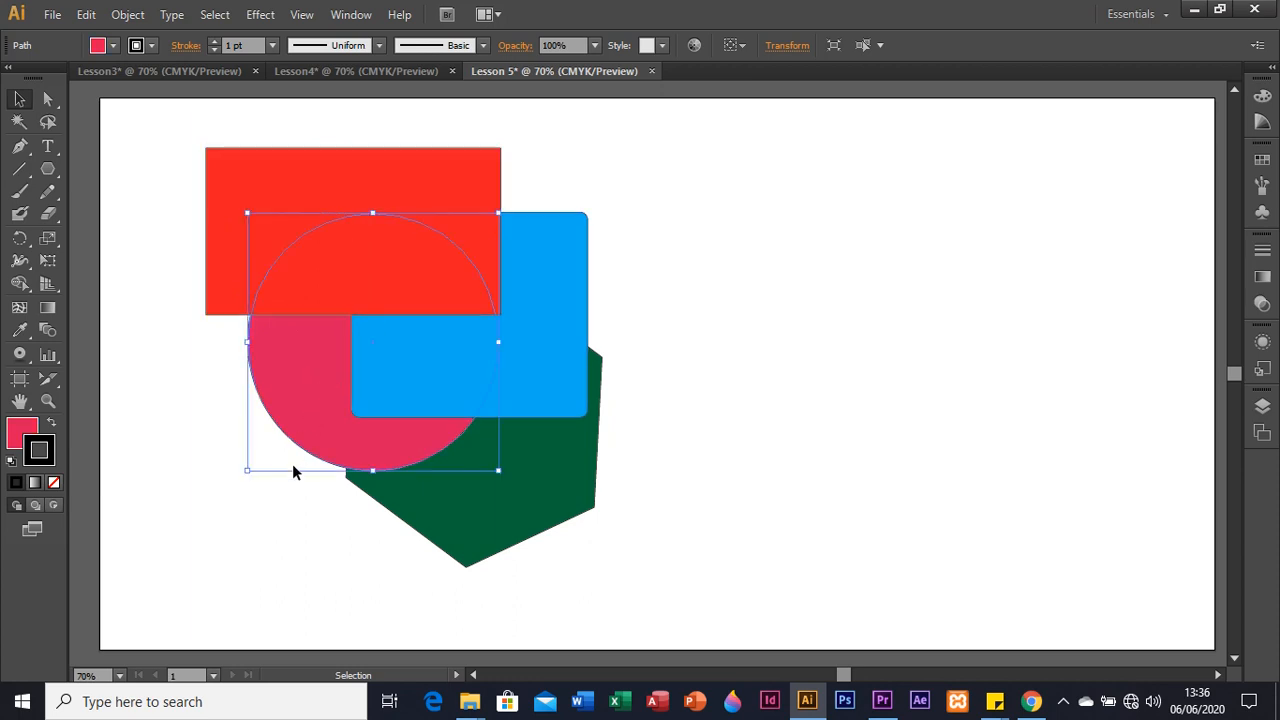
pyautogui.moveTo(248, 470); pyautogui.dragTo(226, 500)
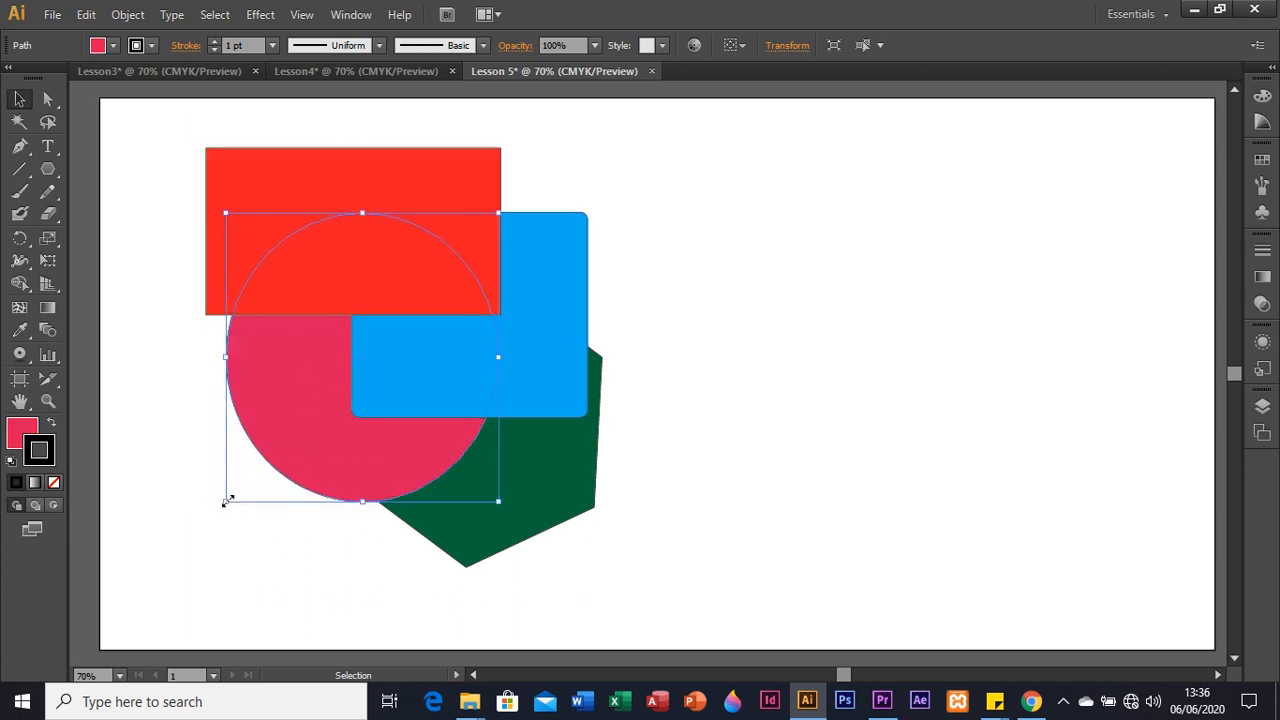
# Step: Enlarge the green pentagon and the blue rounded rectangle, extending each toward the lower right
pyautogui.click(549, 436)
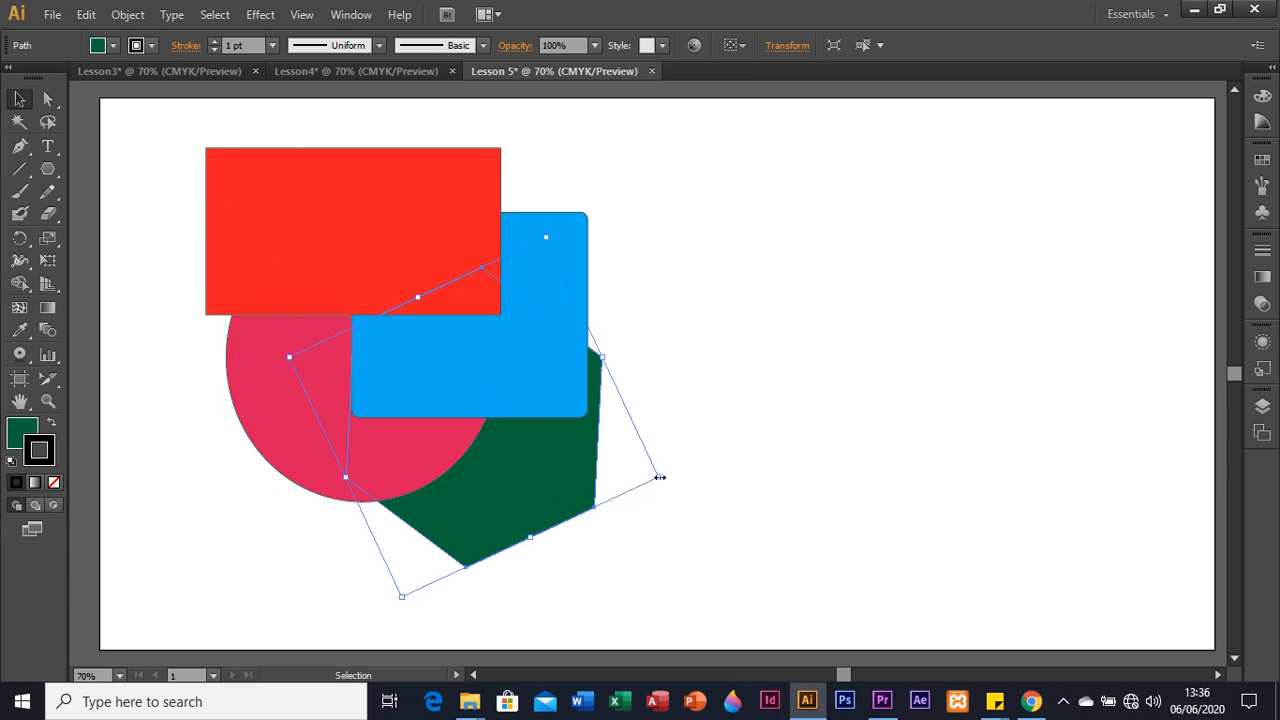
pyautogui.moveTo(660, 477); pyautogui.dragTo(686, 502)
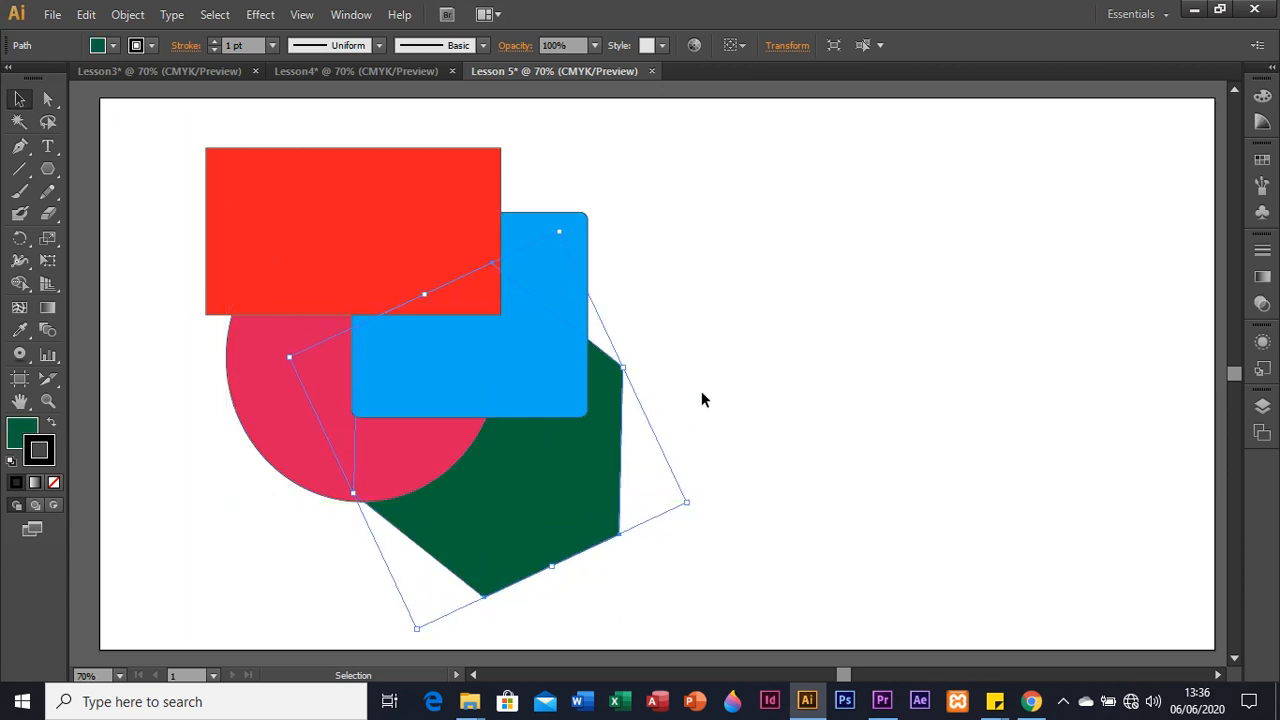
pyautogui.click(738, 355)
pyautogui.click(515, 360)
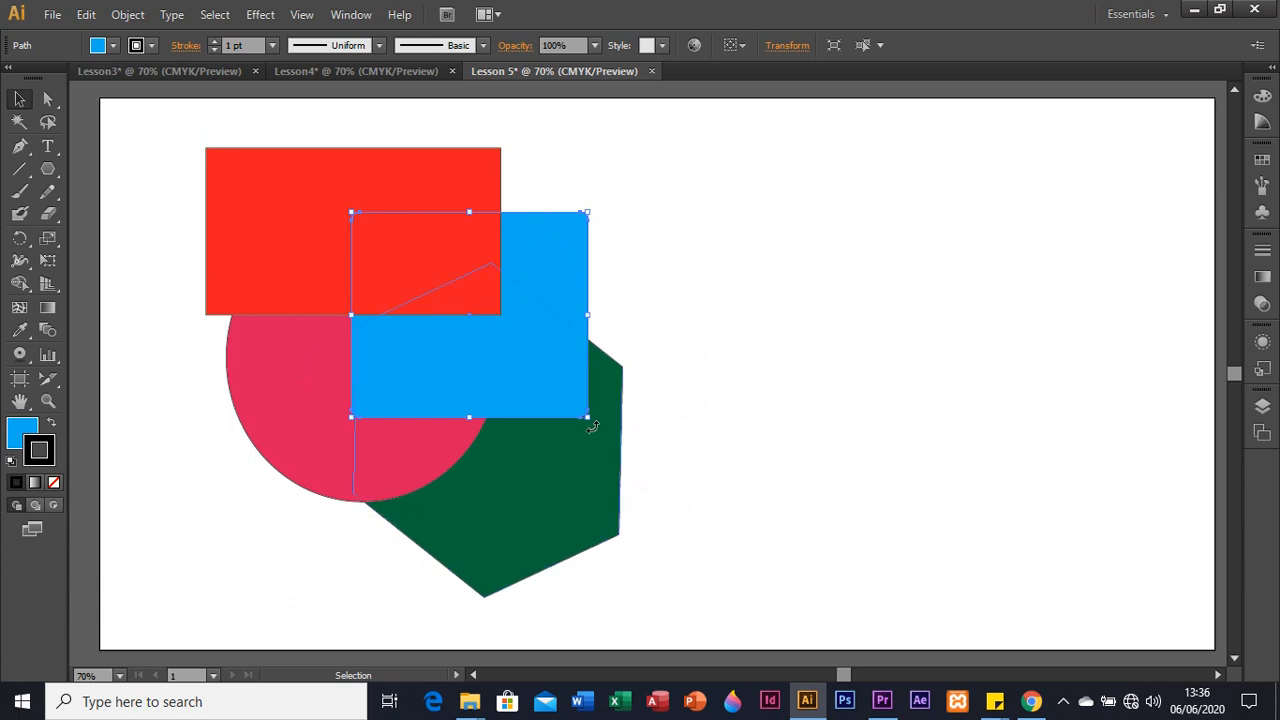
pyautogui.moveTo(588, 417); pyautogui.dragTo(609, 441)
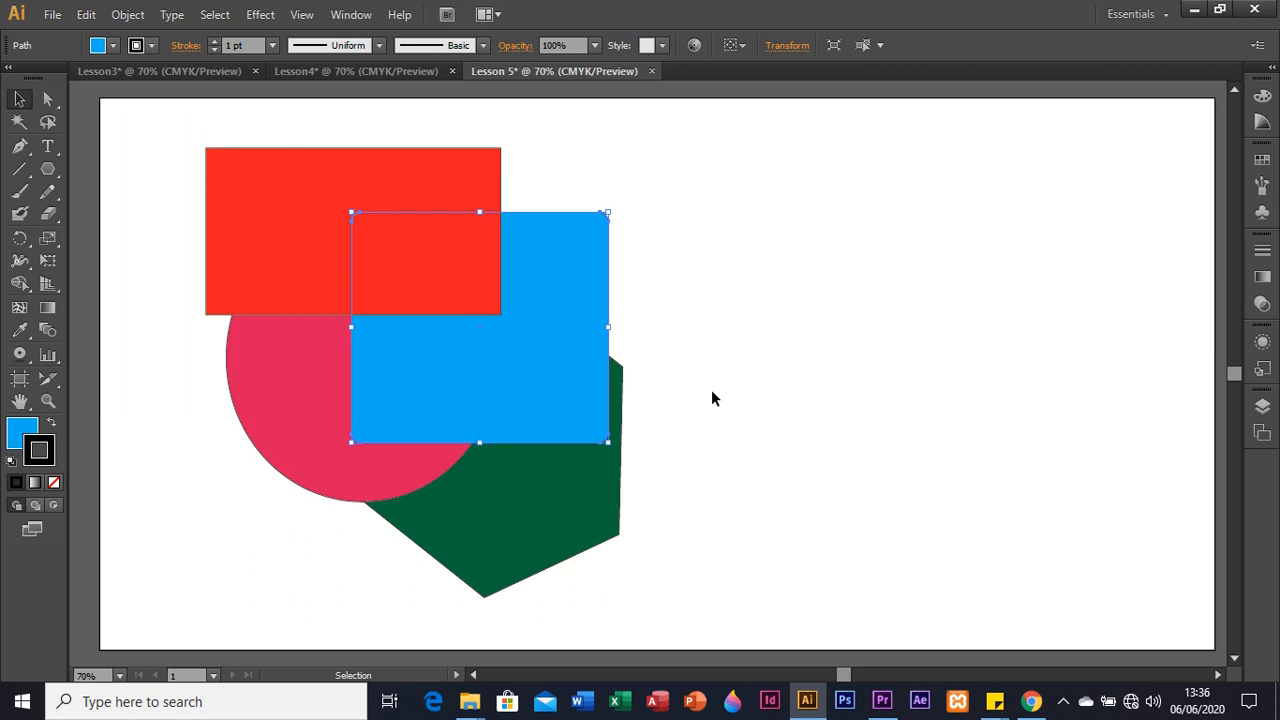
# Step: Lock only the red rectangle and test the lock by trying to select it on the artboard
pyautogui.click(740, 342)
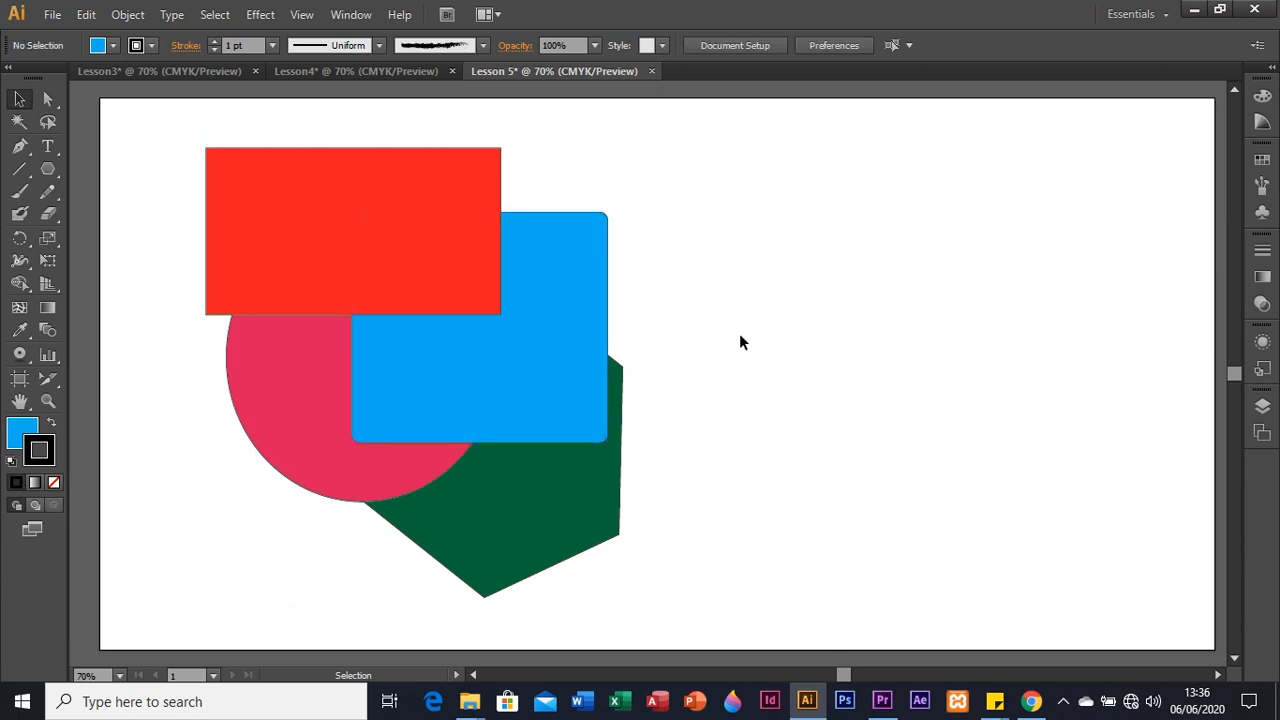
pyautogui.click(351, 217)
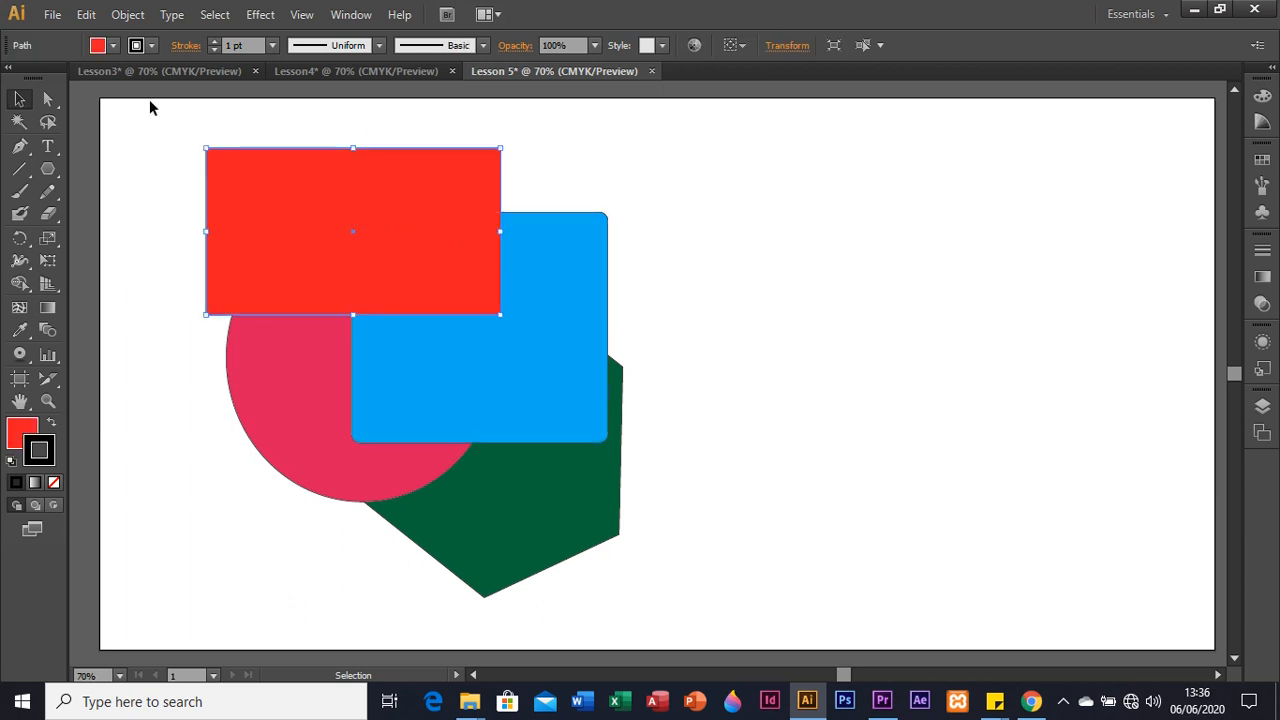
pyautogui.click(122, 16)
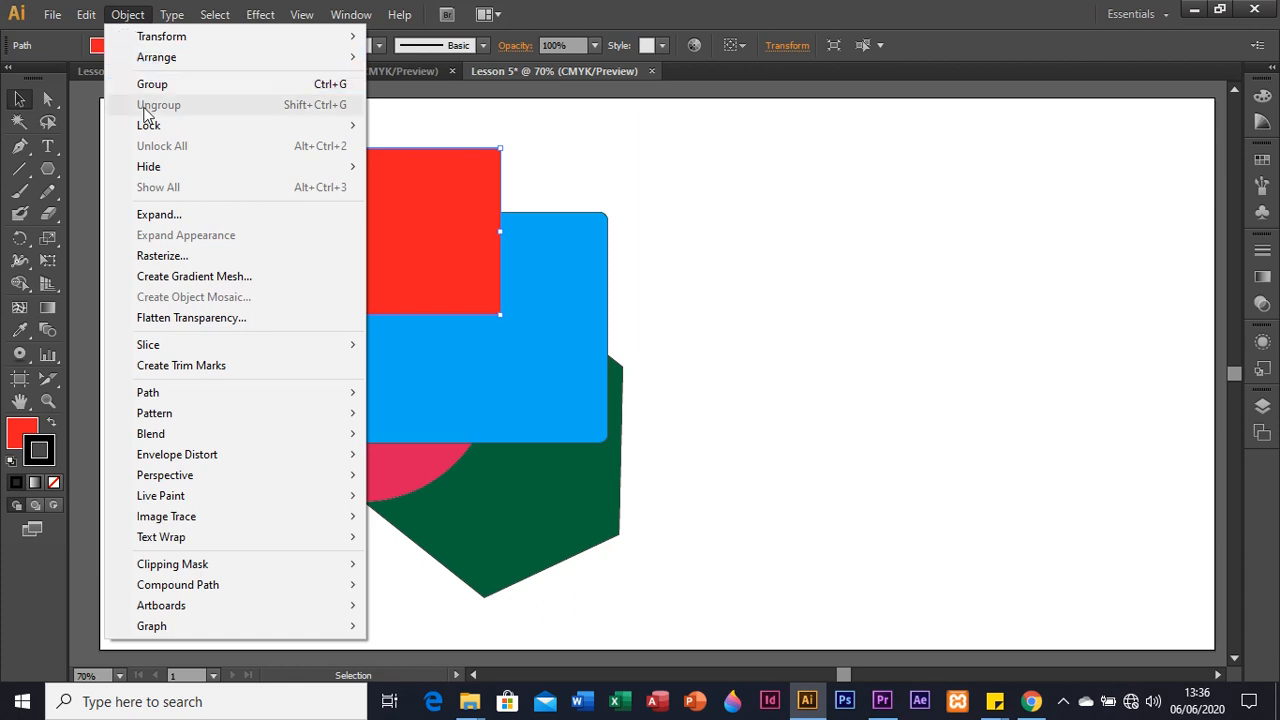
pyautogui.moveTo(143, 126)
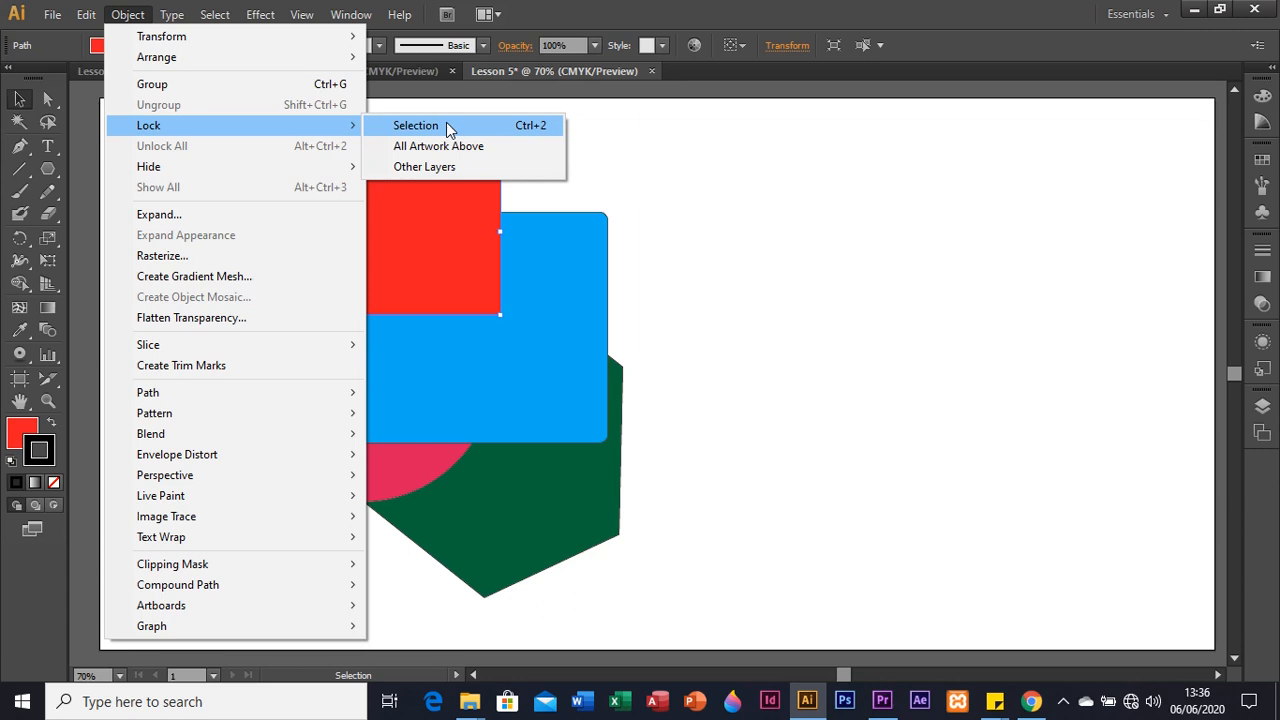
pyautogui.click(446, 125)
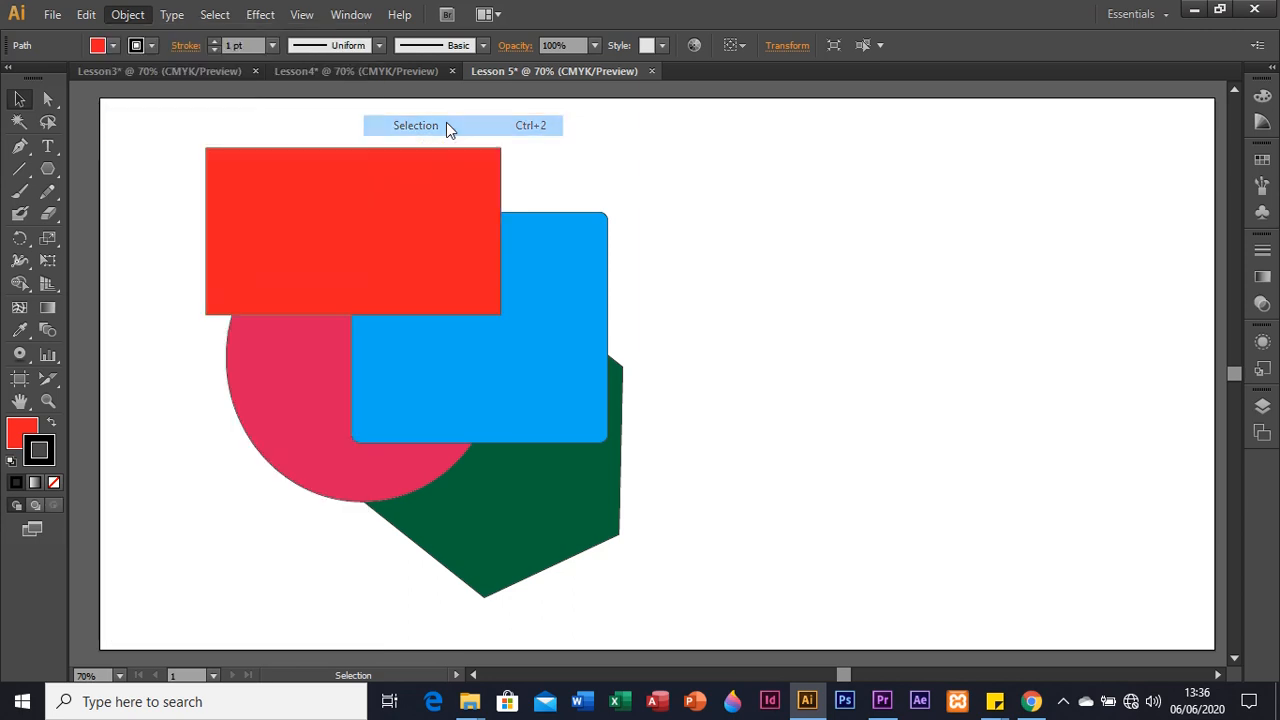
pyautogui.click(345, 212)
pyautogui.click(395, 180)
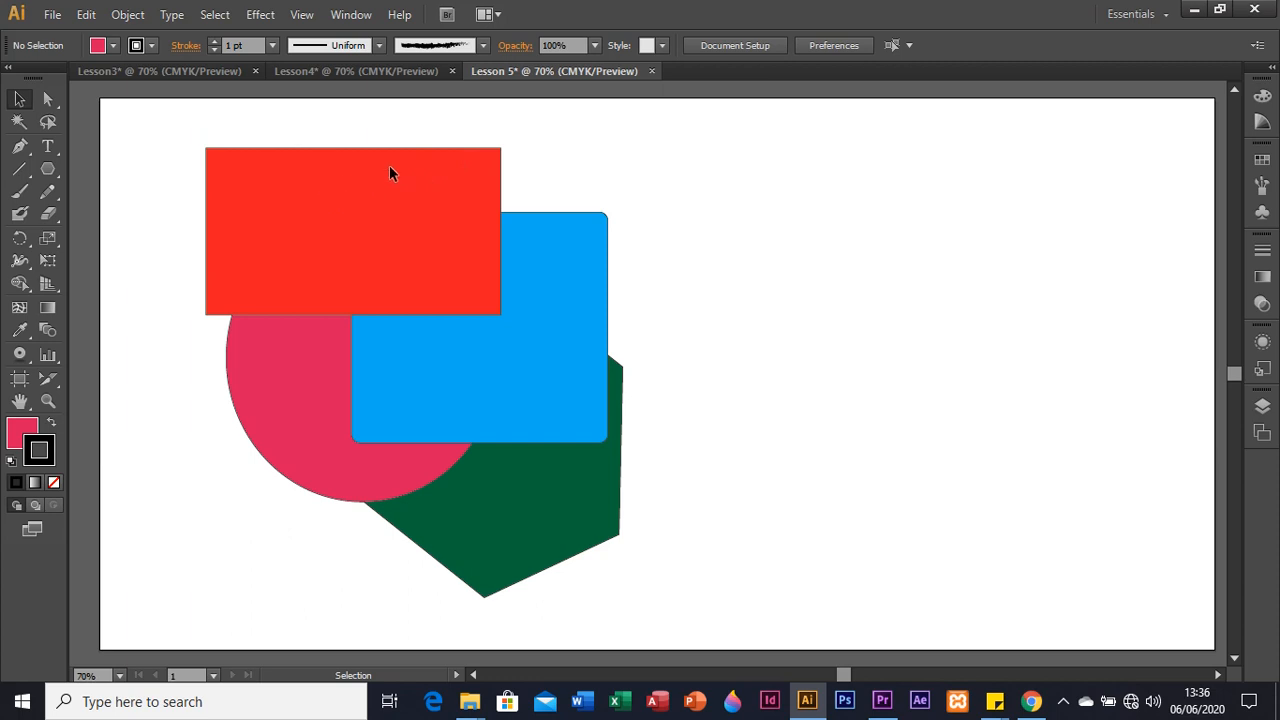
# Step: Unlock all objects and reselect the red rectangle to check that it is selectable
pyautogui.click(135, 17)
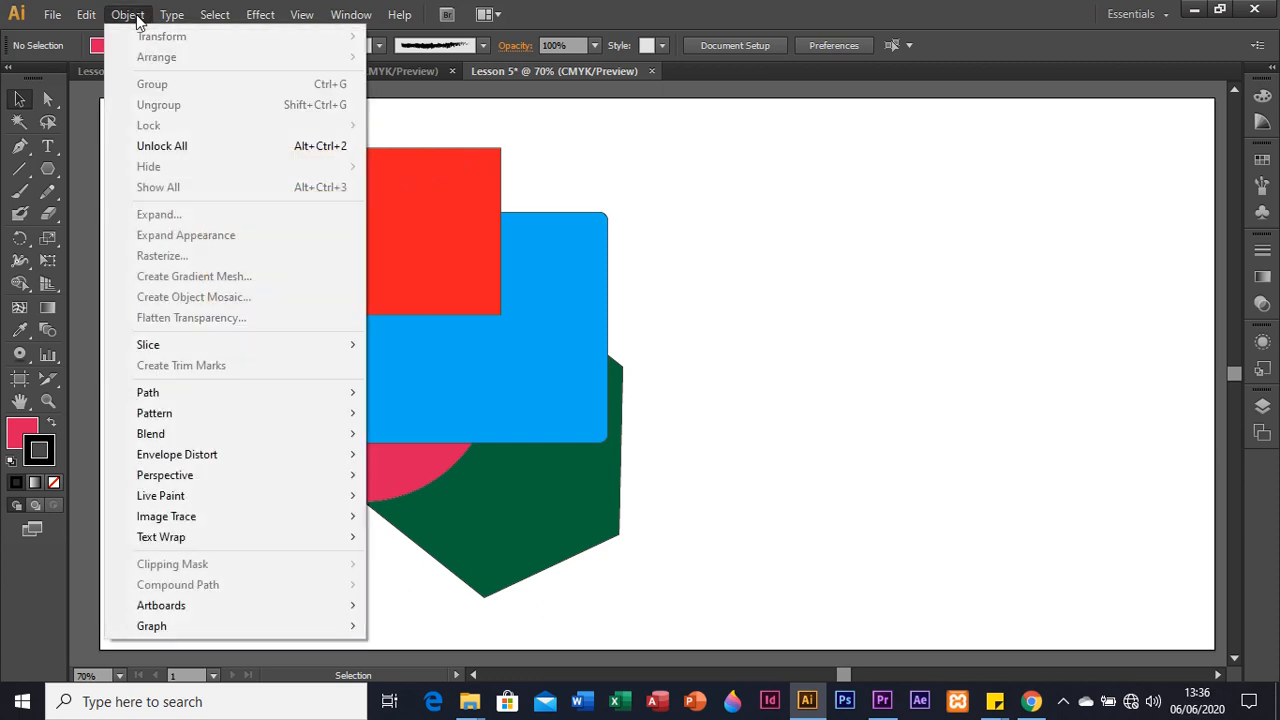
pyautogui.click(143, 147)
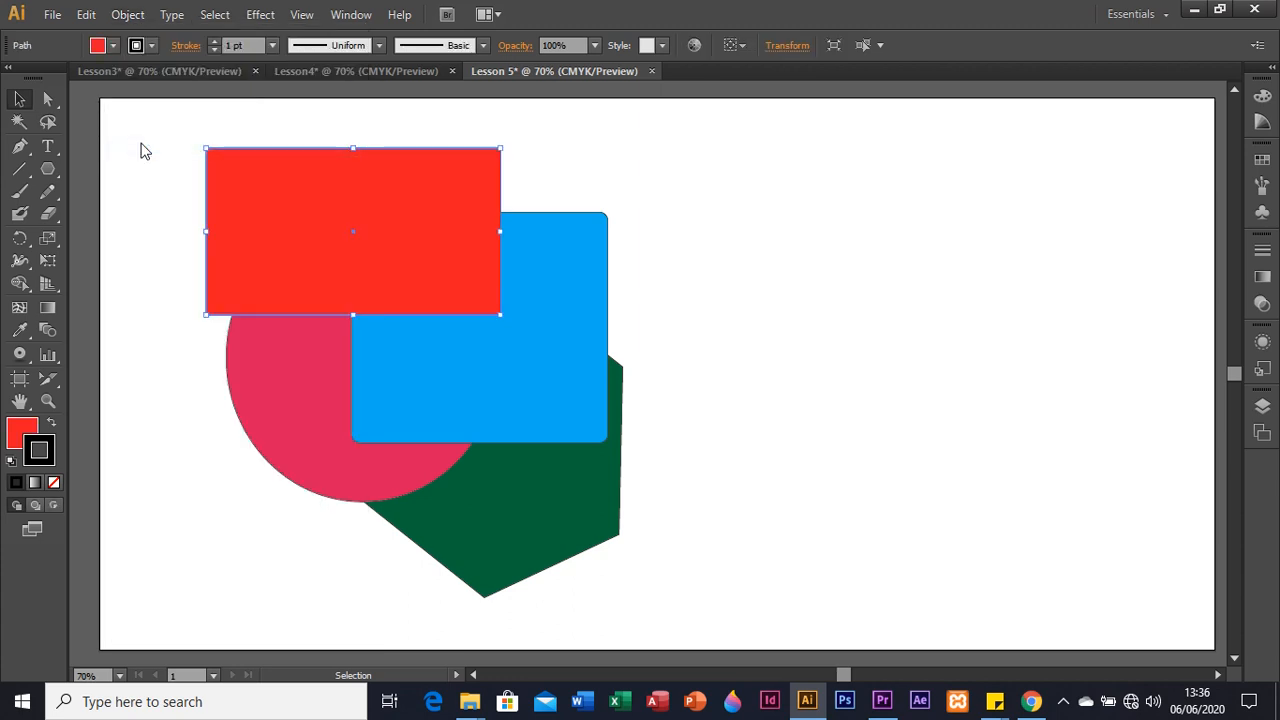
pyautogui.click(827, 299)
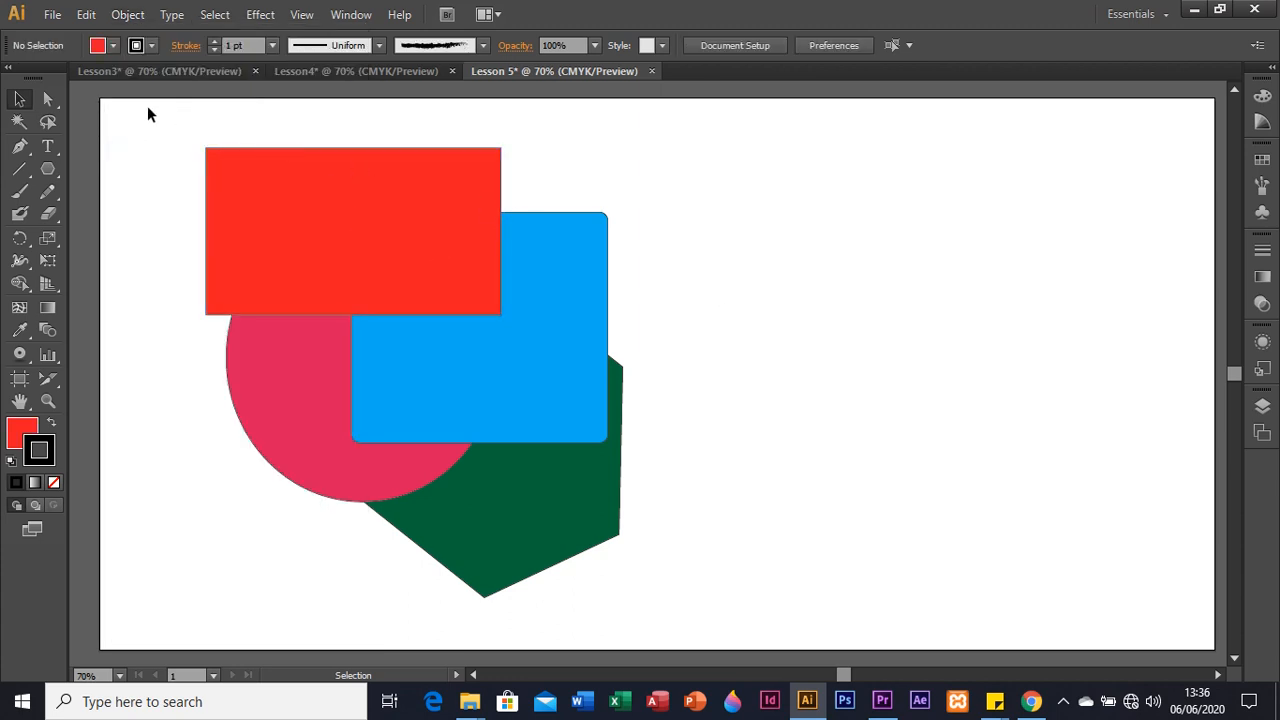
pyautogui.click(131, 15)
pyautogui.click(701, 187)
pyautogui.click(390, 234)
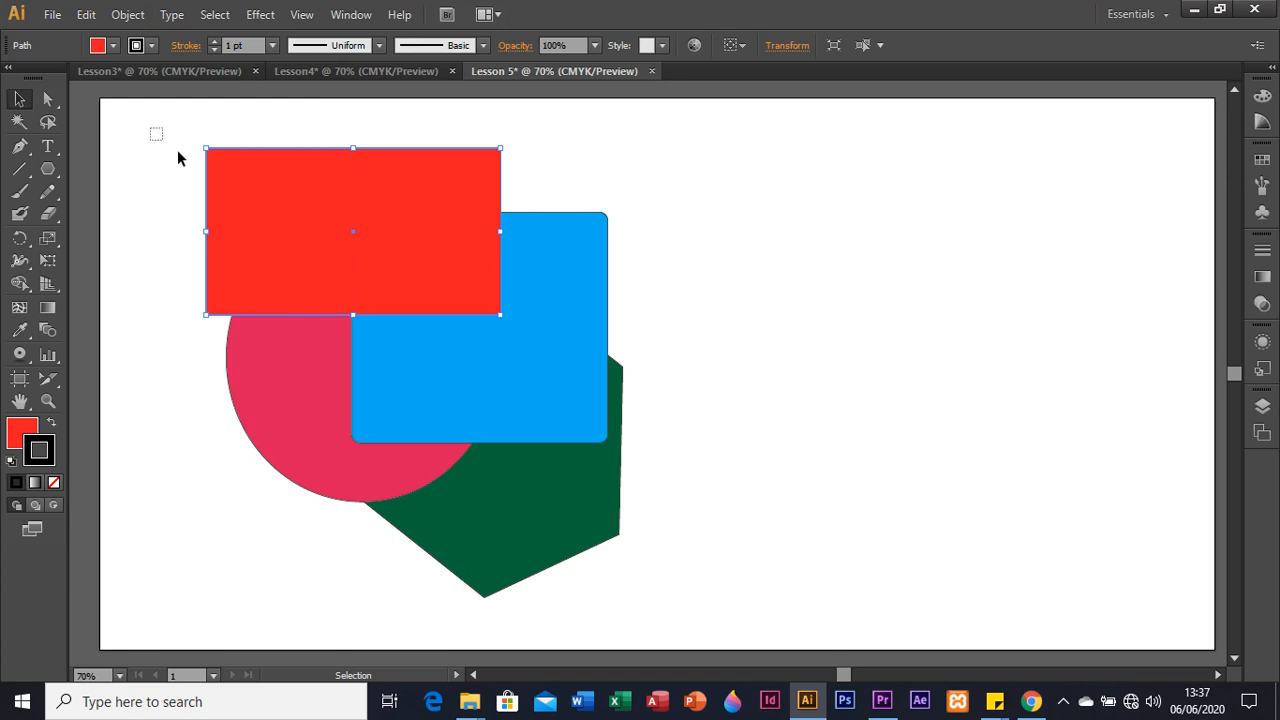
# Step: Select all four shapes and try to lock all artwork above them
pyautogui.moveTo(177, 157); pyautogui.dragTo(761, 622)
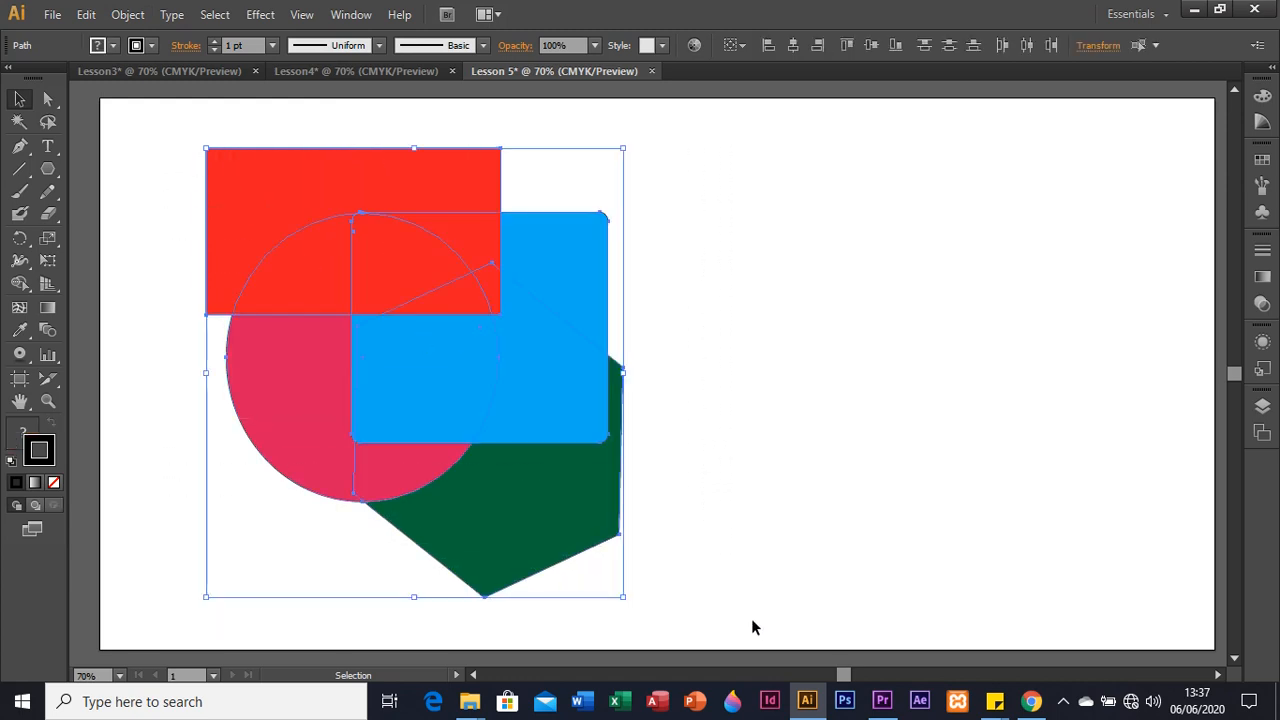
pyautogui.click(136, 17)
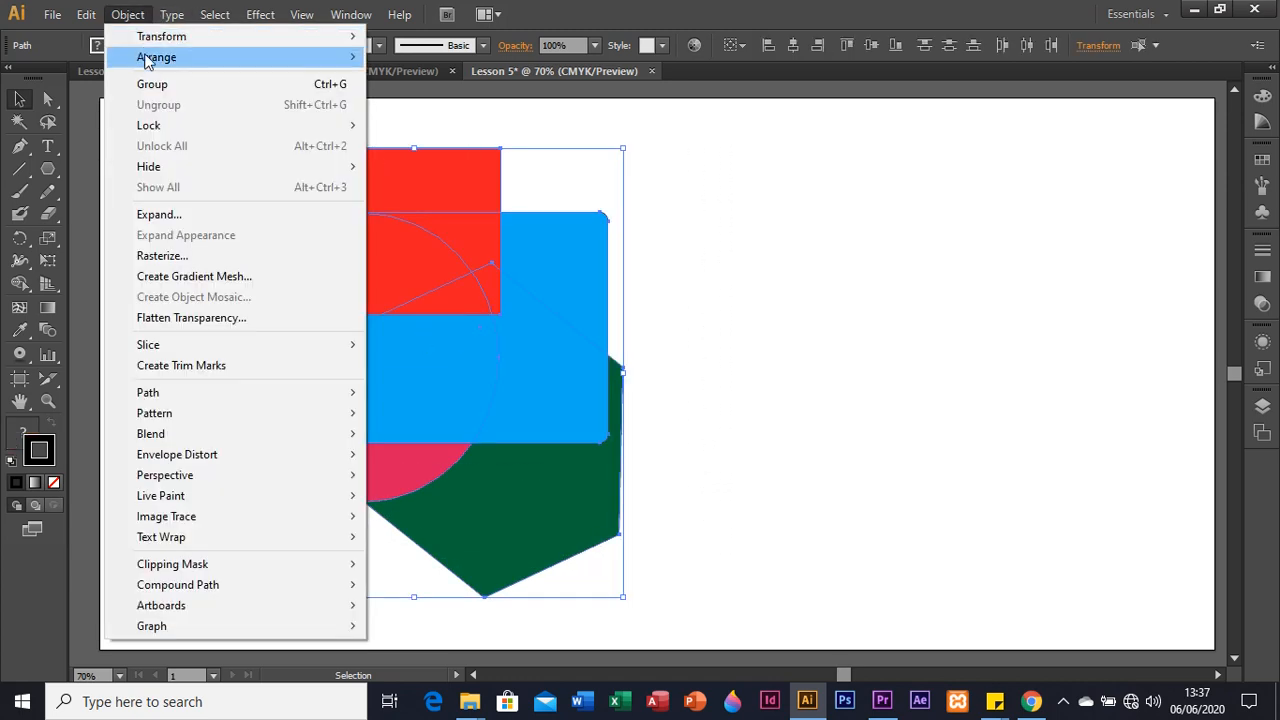
pyautogui.moveTo(175, 135)
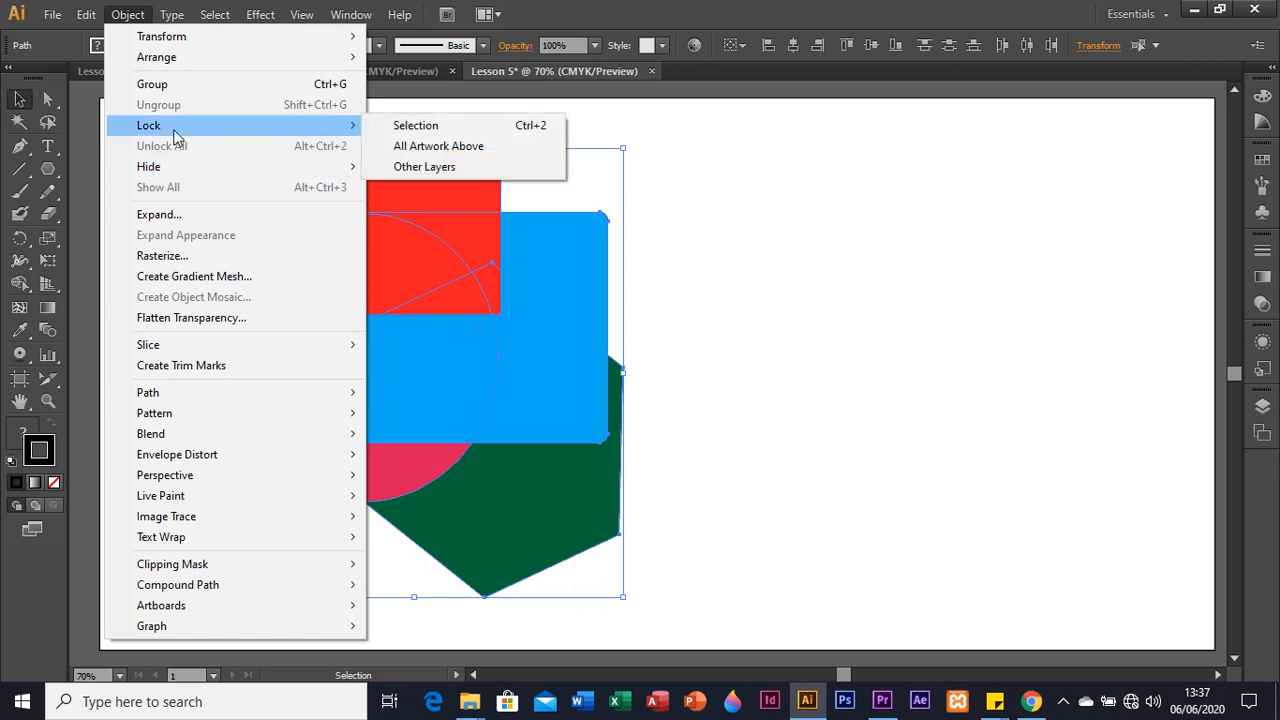
pyautogui.click(446, 147)
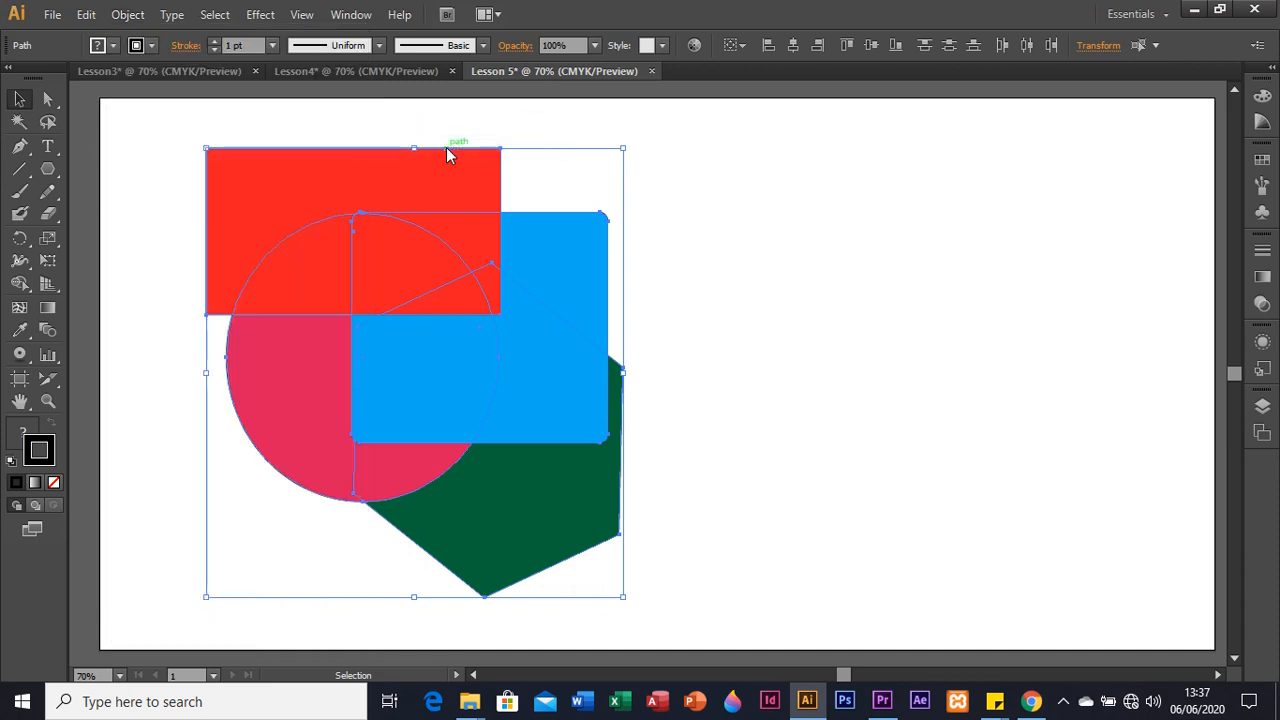
# Step: Select the red and blue rectangles individually to check whether they are locked
pyautogui.click(784, 341)
pyautogui.click(381, 240)
pyautogui.click(522, 347)
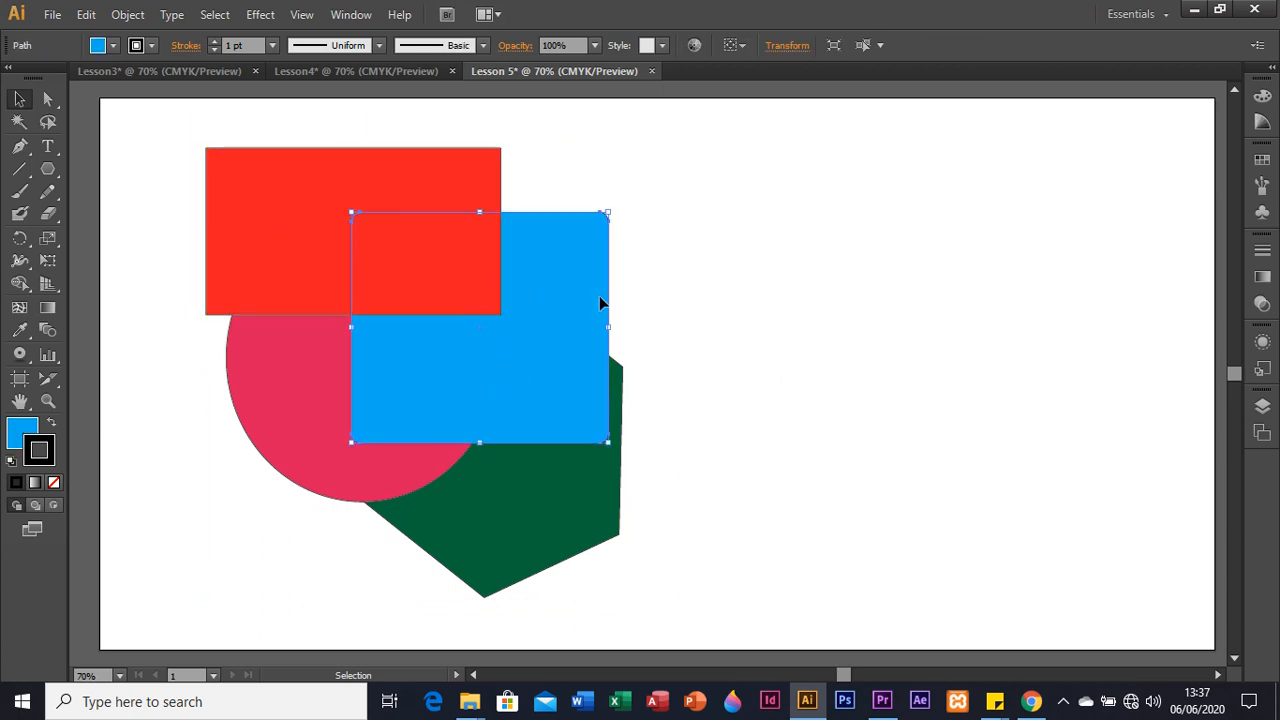
pyautogui.click(699, 260)
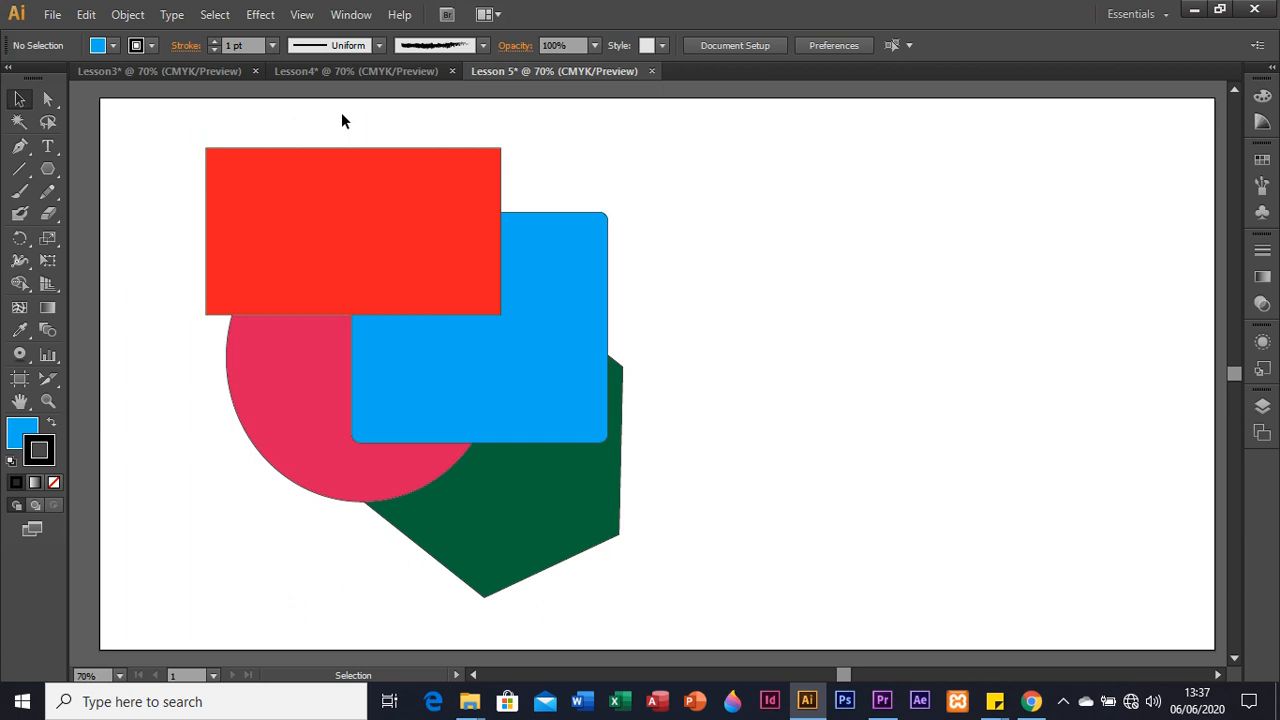
pyautogui.click(229, 193)
pyautogui.click(128, 14)
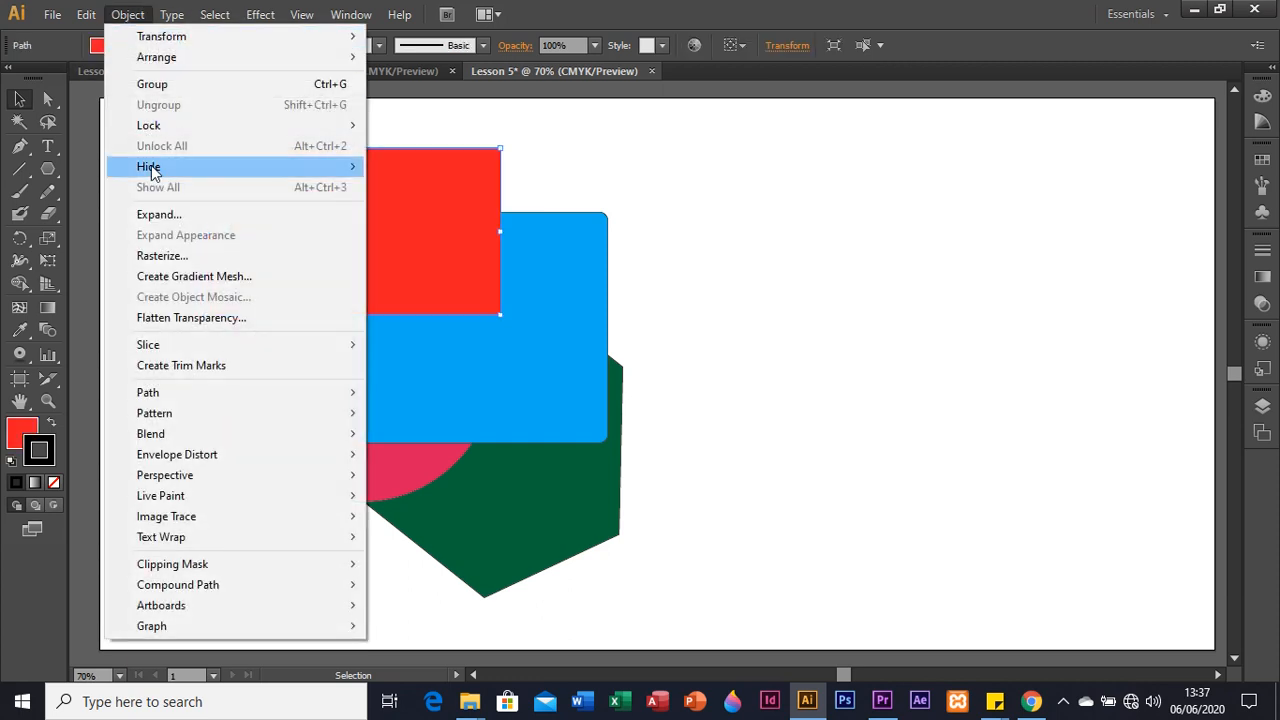
pyautogui.click(466, 128)
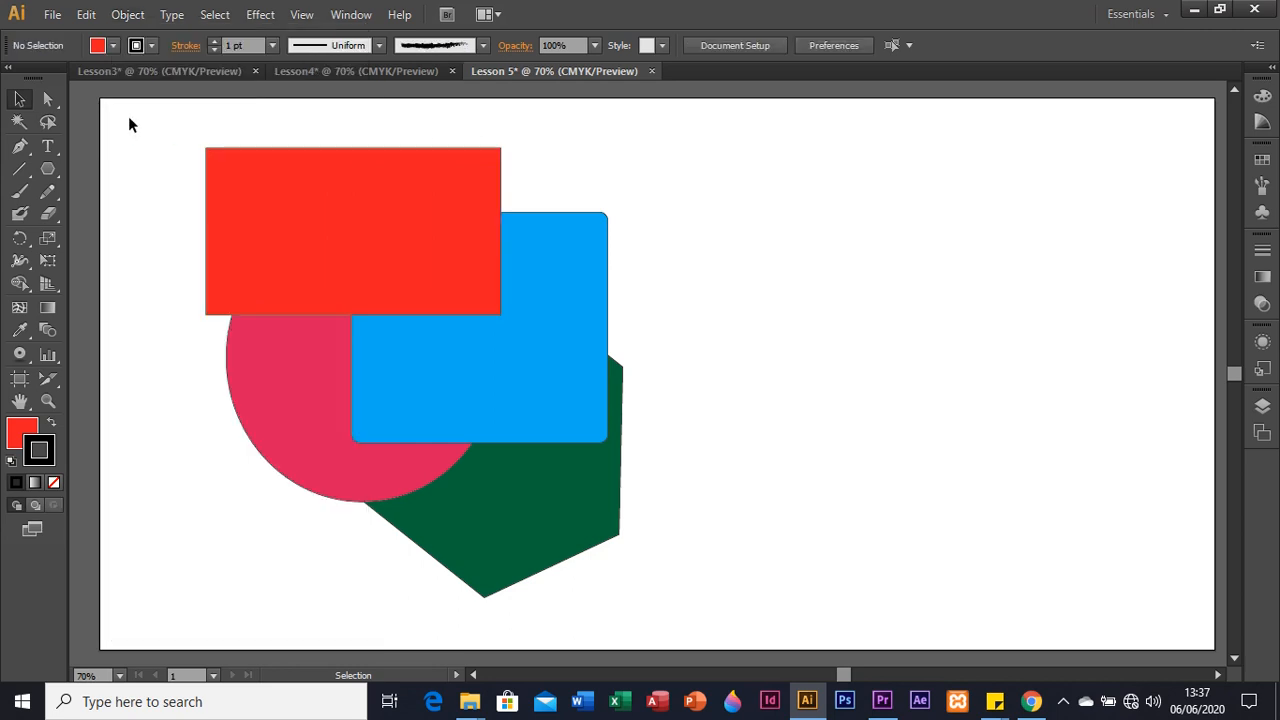
# Step: Select all four shapes together and lock the selection
pyautogui.moveTo(128, 118); pyautogui.dragTo(807, 608)
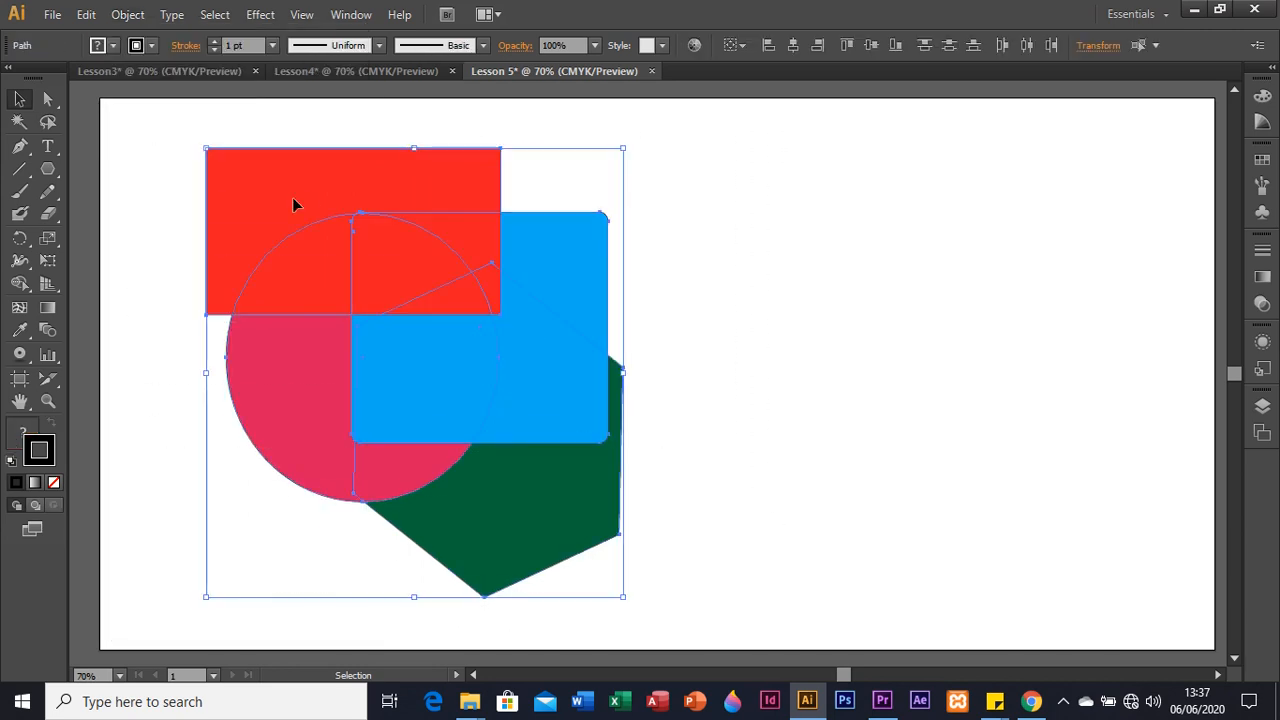
pyautogui.click(143, 16)
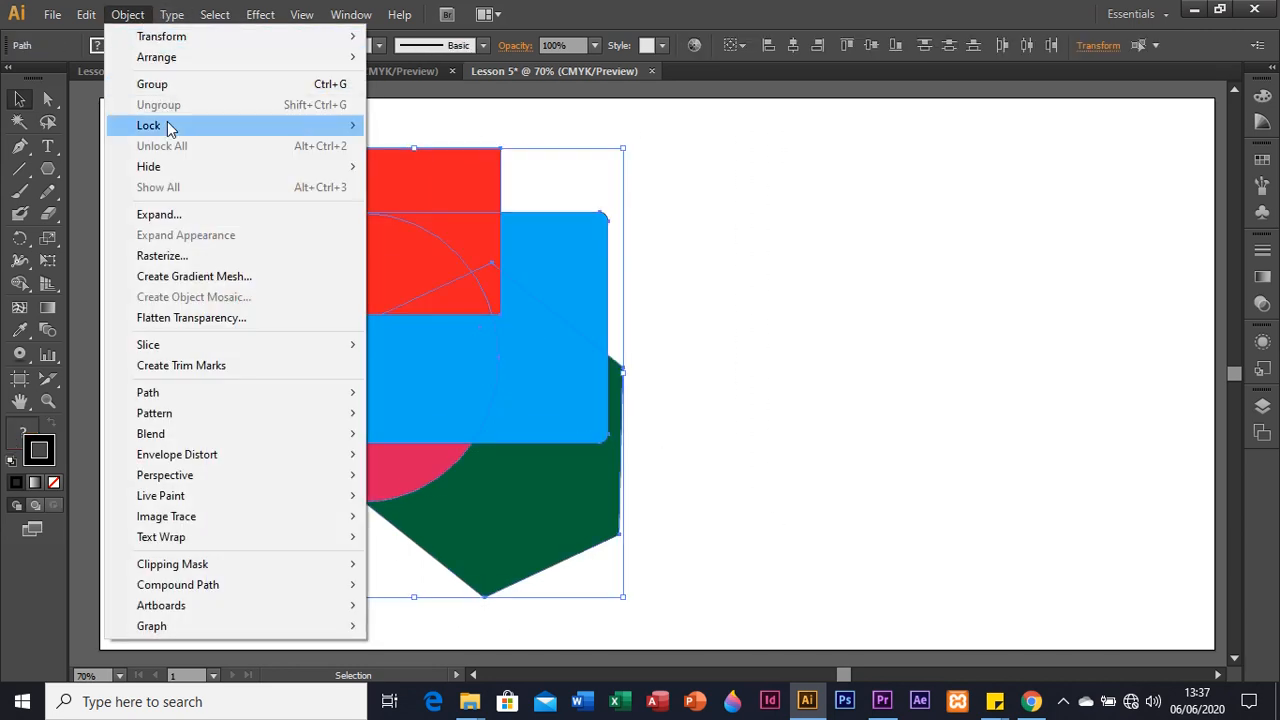
pyautogui.moveTo(169, 125)
pyautogui.click(465, 128)
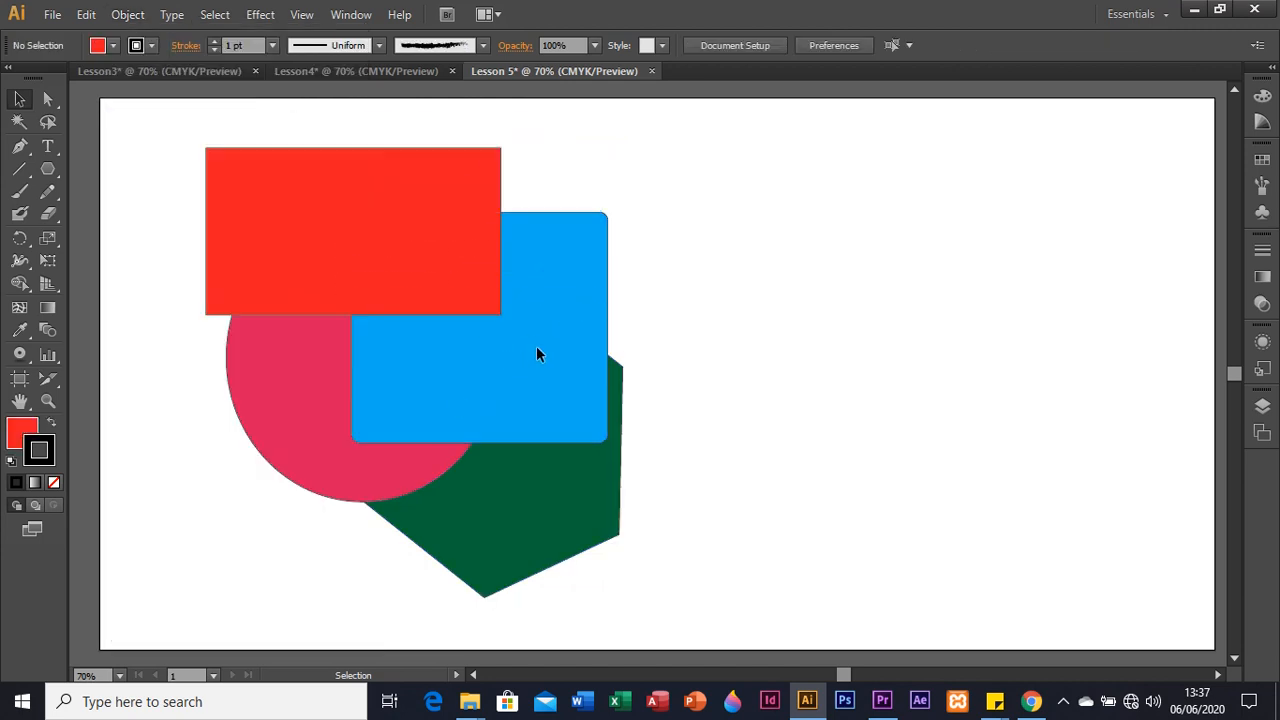
# Step: Unlock all four shapes and clear the selection
pyautogui.click(128, 14)
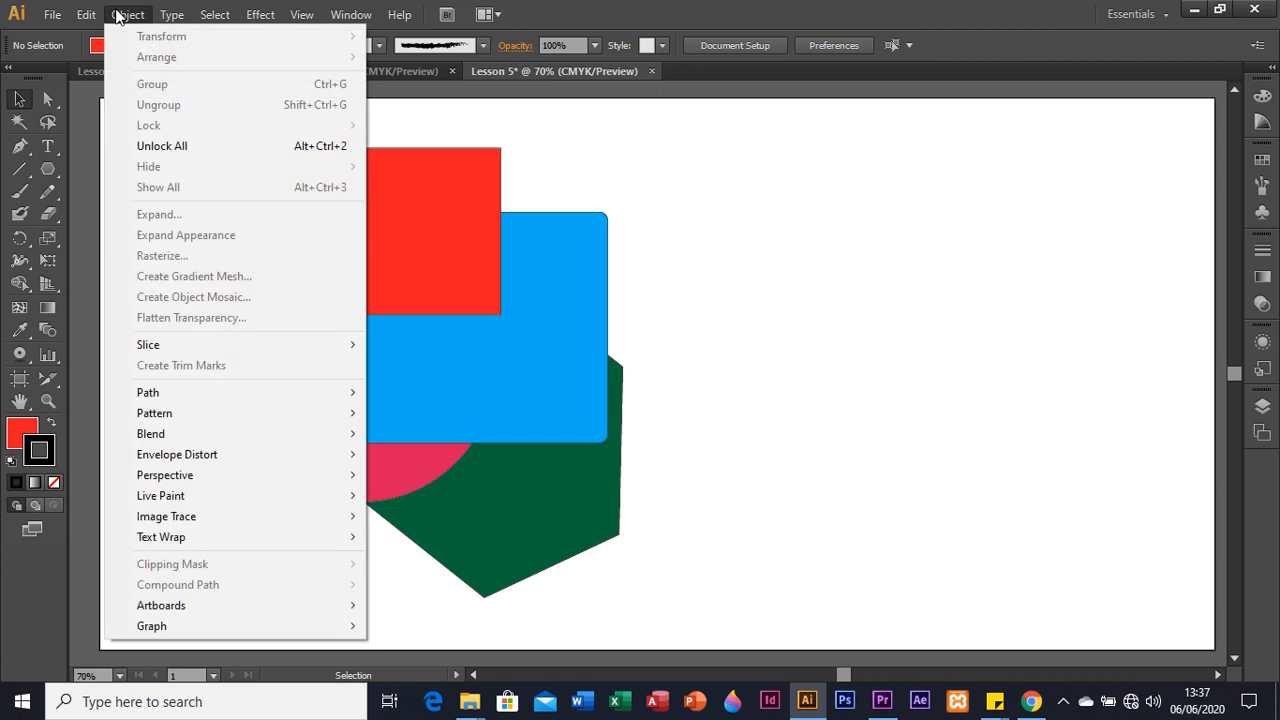
pyautogui.click(160, 146)
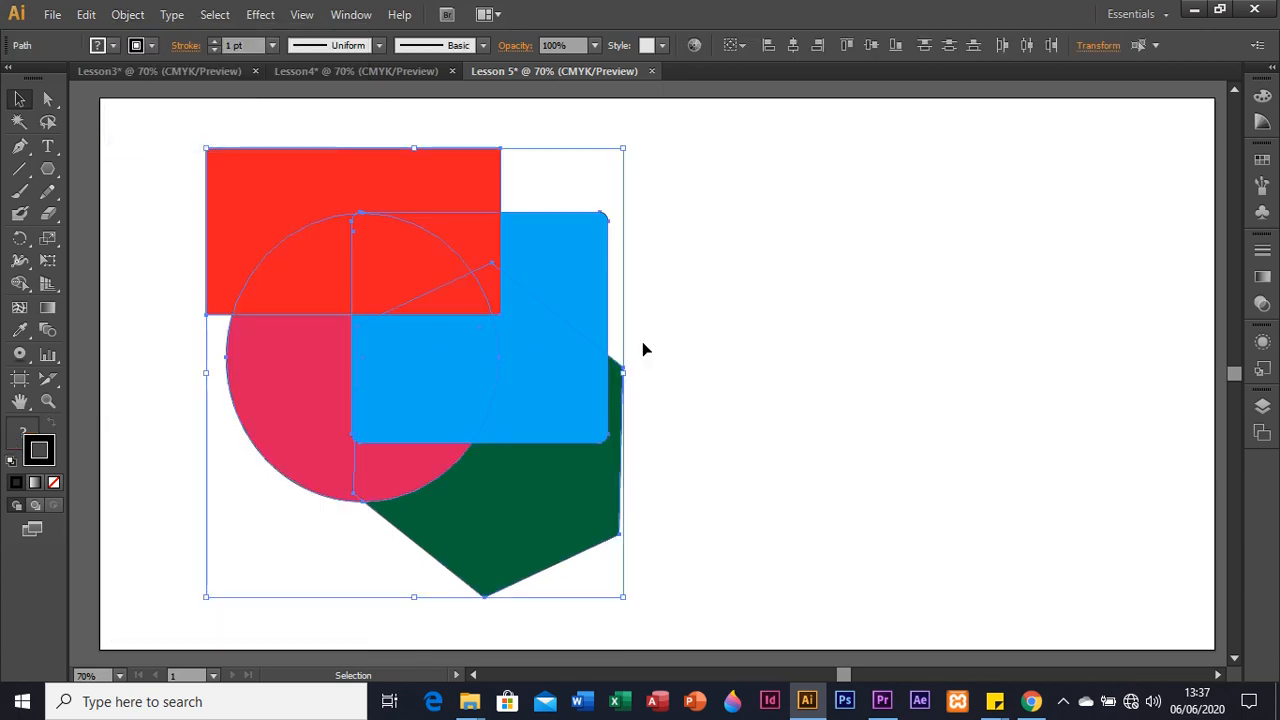
pyautogui.click(743, 255)
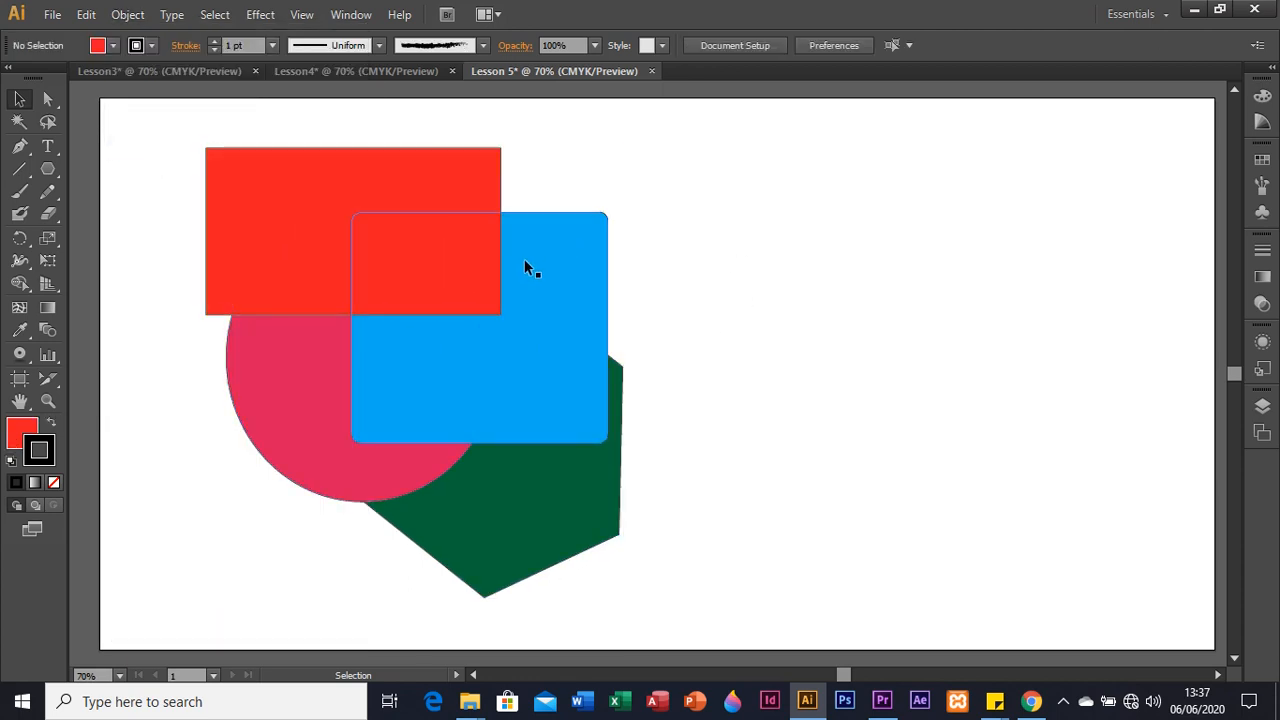